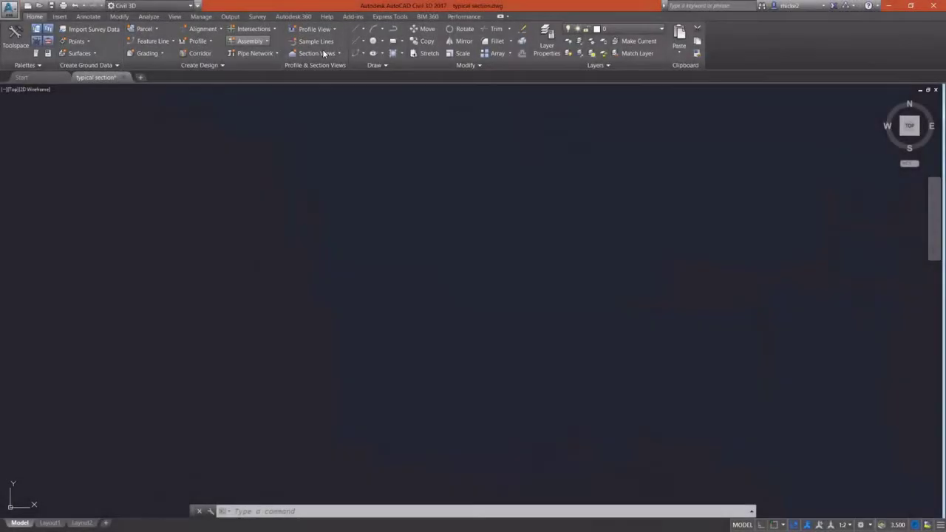
# Create a new assembly with the default settings and place its baseline in the drawing
pyautogui.click(265, 57)
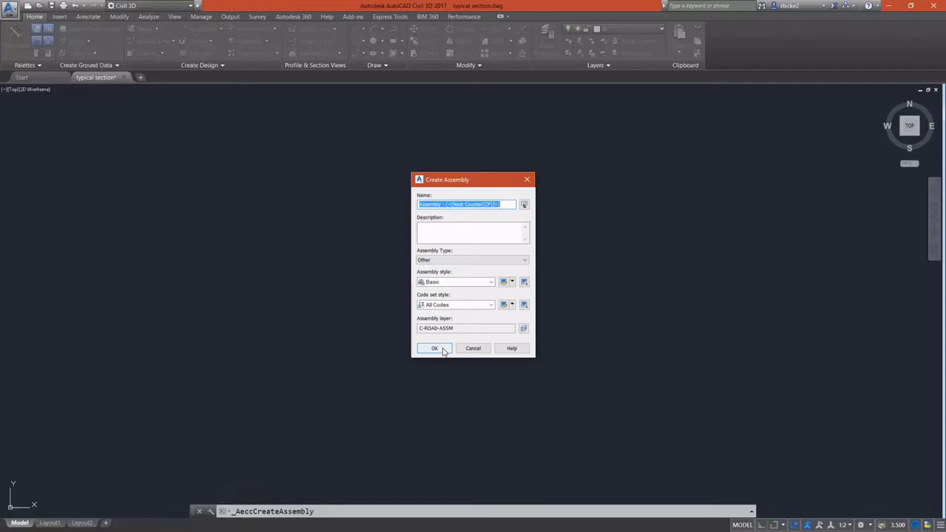
pyautogui.click(444, 351)
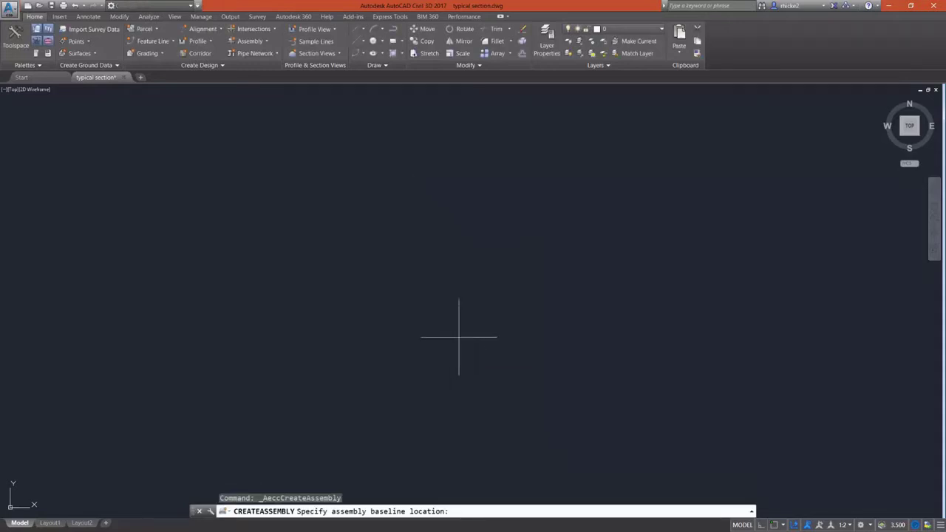
pyautogui.click(471, 301)
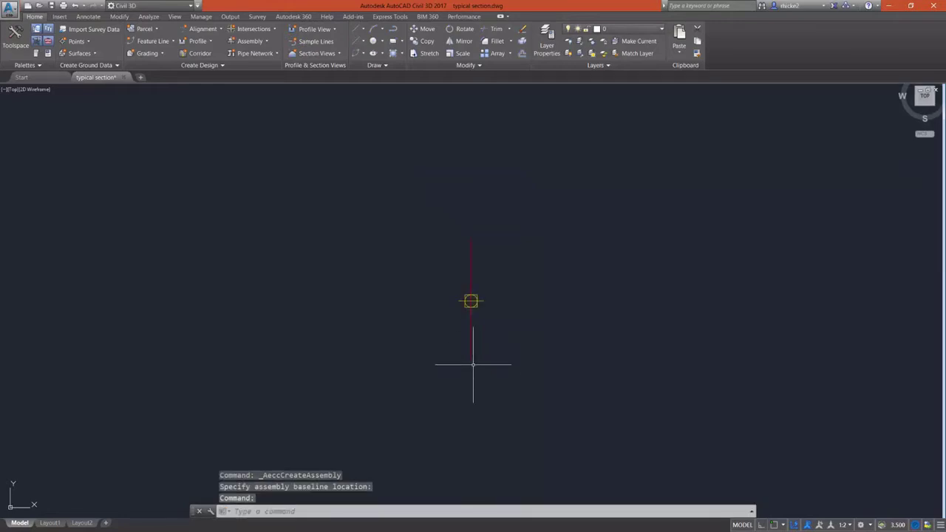
# Insert a Basic Assembly from the Assemblies tool palette into the drawing
pyautogui.click(37, 54)
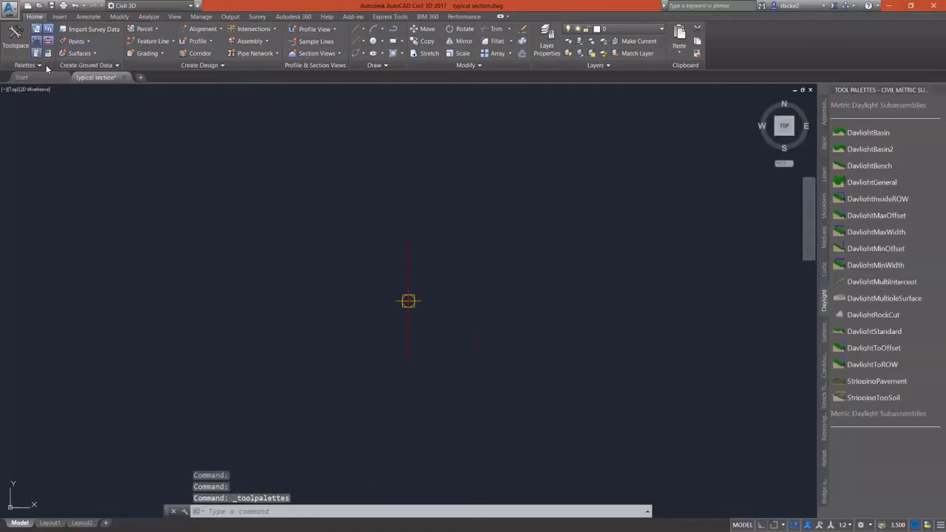
pyautogui.click(825, 111)
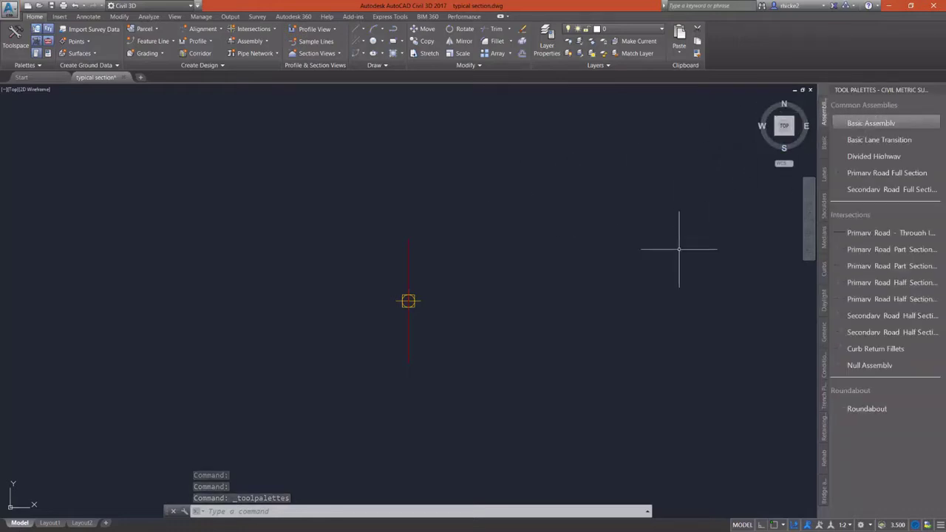
pyautogui.click(871, 123)
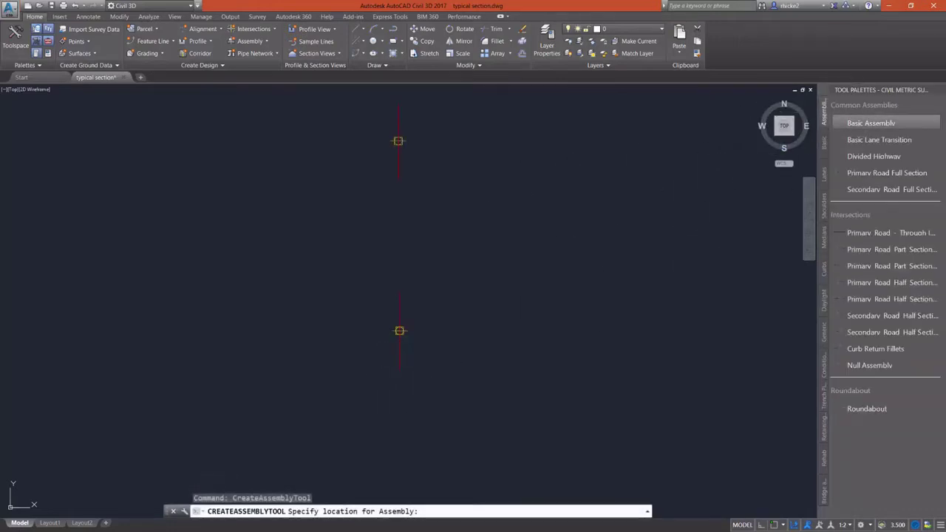
pyautogui.click(399, 142)
pyautogui.press('Return')
# Erase the inserted Basic Assembly, leaving only the new assembly baseline
pyautogui.scroll(-2, 456, 361)
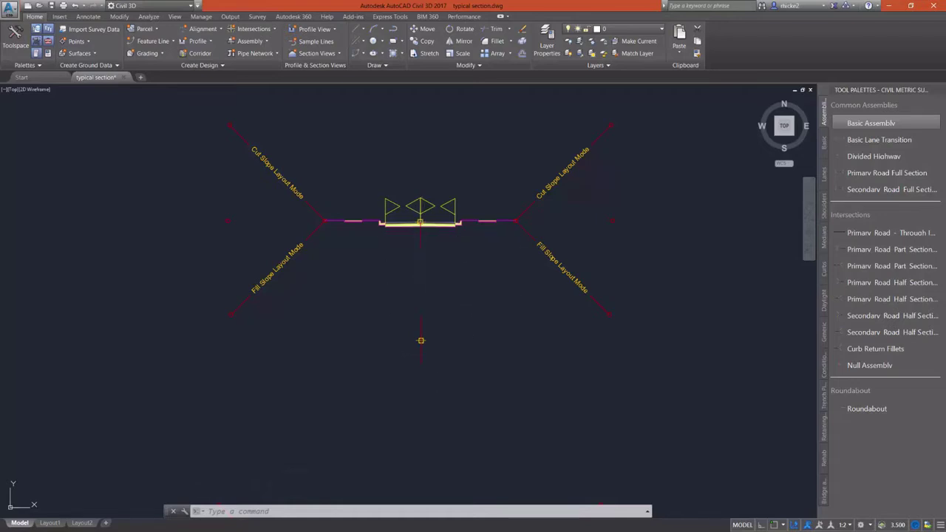
pyautogui.click(418, 222)
pyautogui.press('Delete')
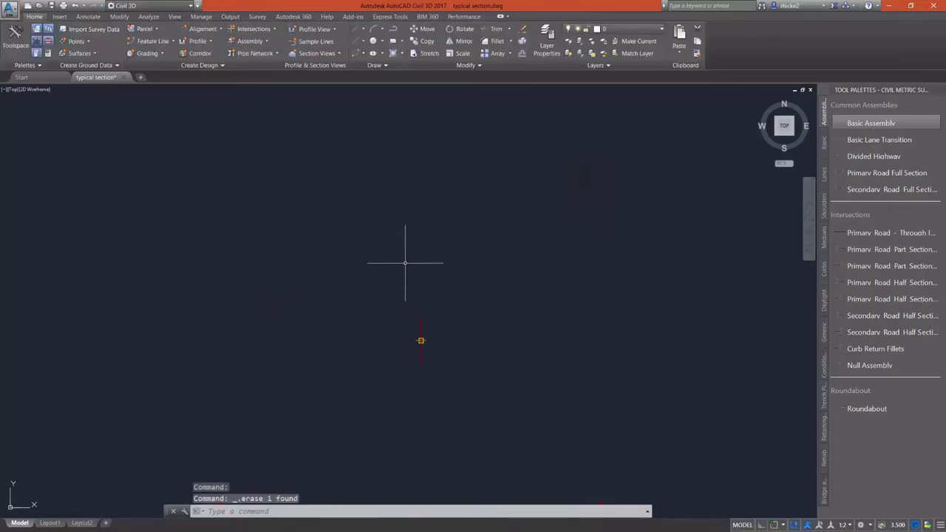
pyautogui.scroll(2, 421, 403)
pyautogui.scroll(2, 427, 251)
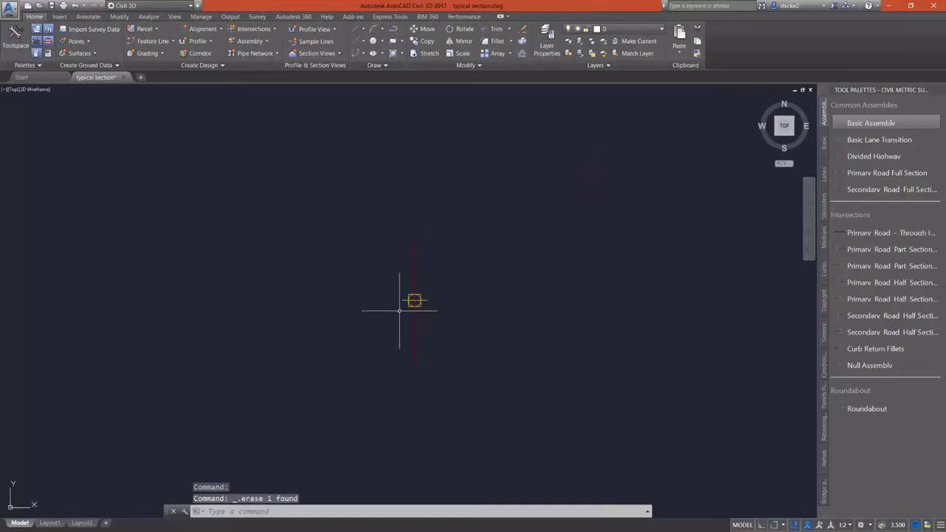
# Attach a LaneSuperelevationAOR lane from the Lanes palette to the assembly baseline marker
pyautogui.click(824, 173)
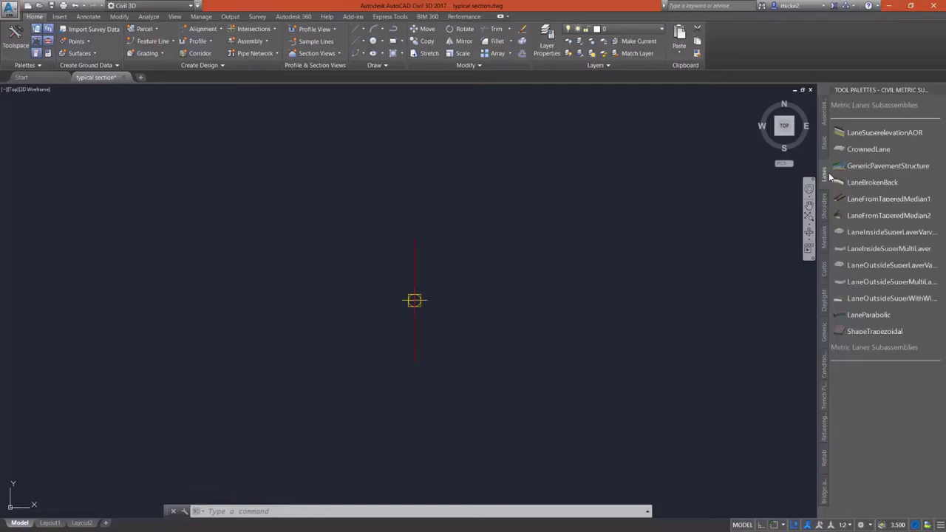
pyautogui.click(857, 133)
pyautogui.scroll(5, 415, 302)
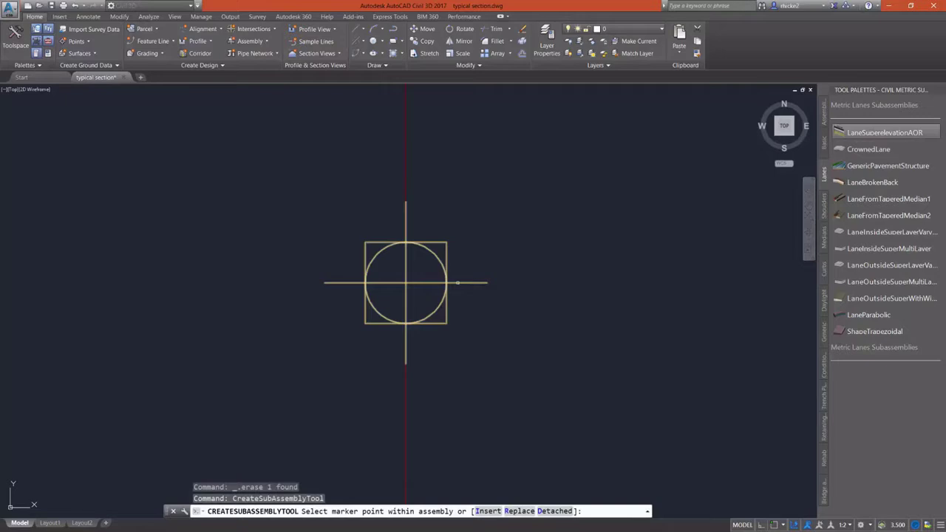
pyautogui.click(457, 283)
pyautogui.scroll(-4, 458, 282)
pyautogui.scroll(2, 142, 296)
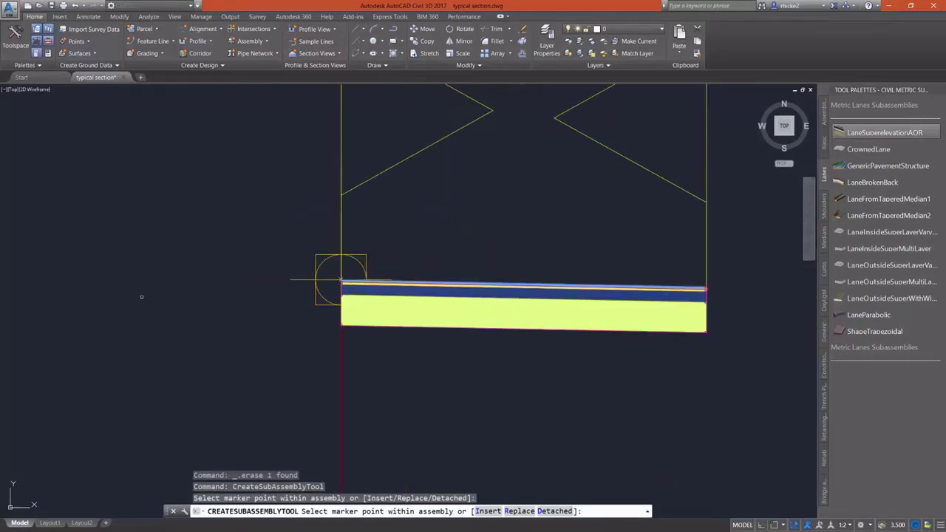
pyautogui.press('Return')
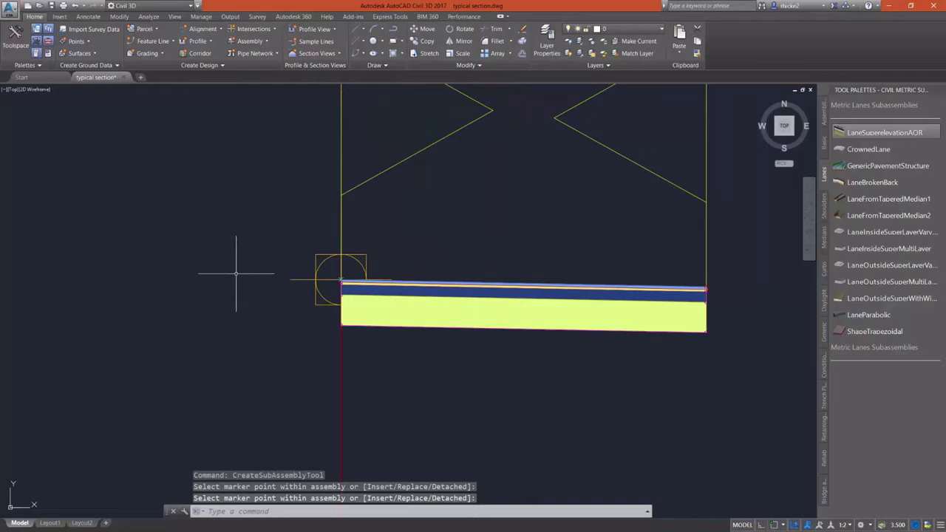
pyautogui.scroll(6, 750, 285)
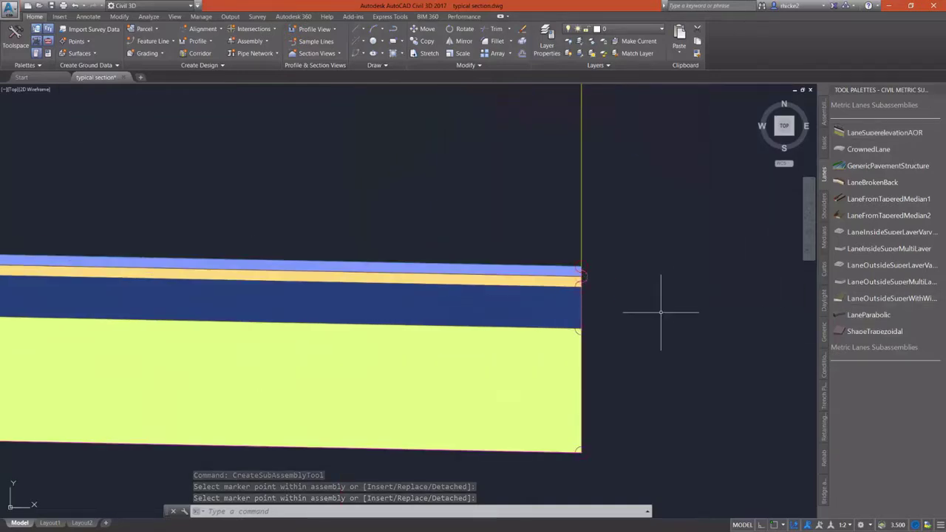
pyautogui.scroll(2, 670, 255)
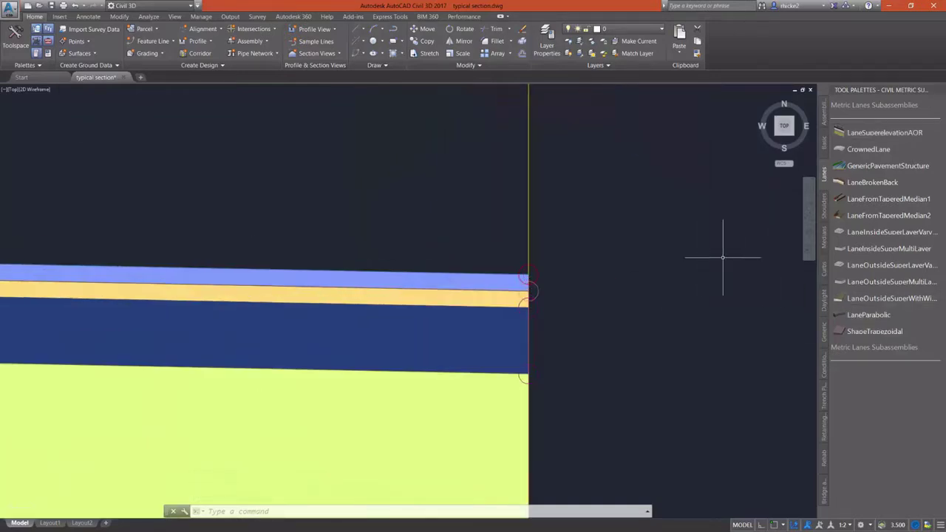
# Attach an UrbanCurbGutterGeneral curb and gutter at the lane's outer edge
pyautogui.click(825, 271)
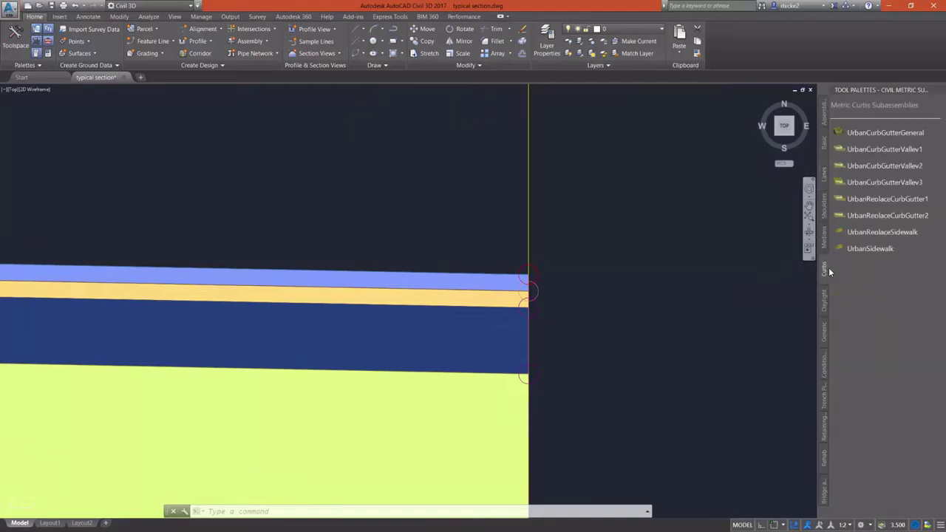
pyautogui.click(839, 133)
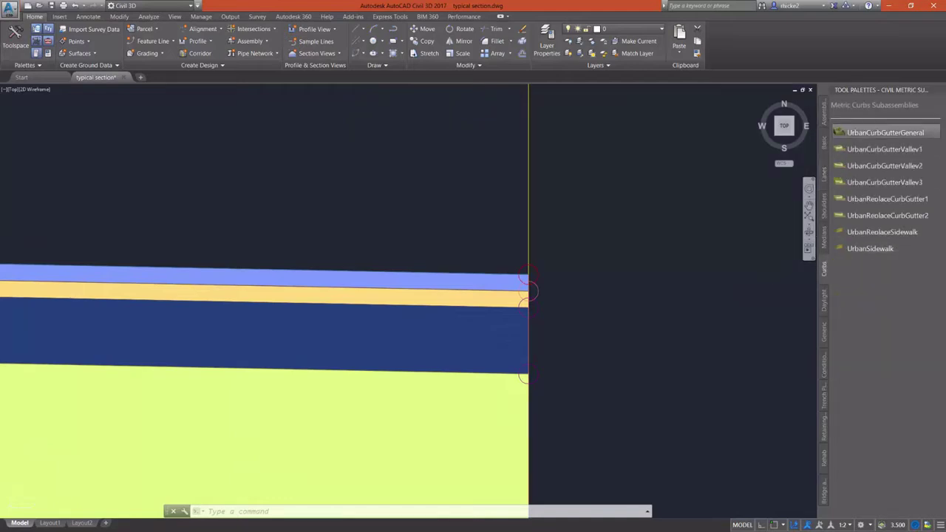
pyautogui.click(527, 290)
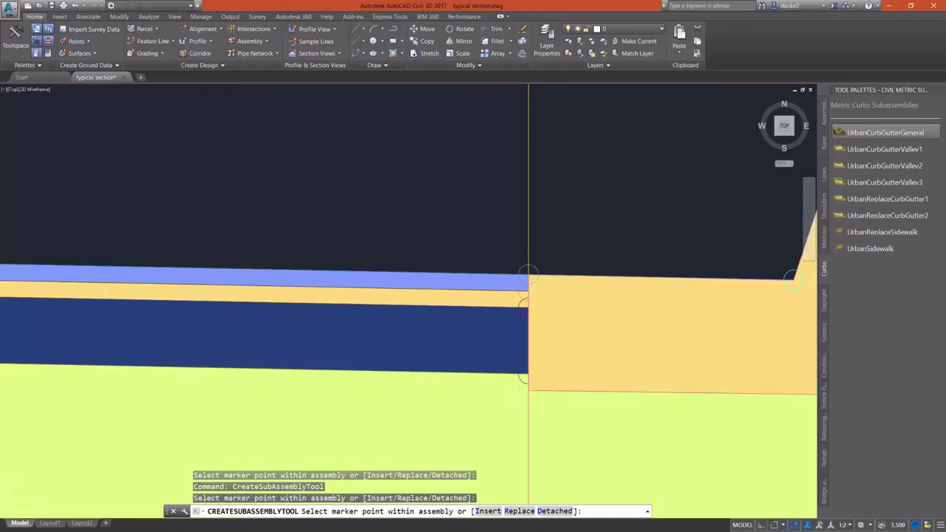
pyautogui.scroll(-3, 288, 240)
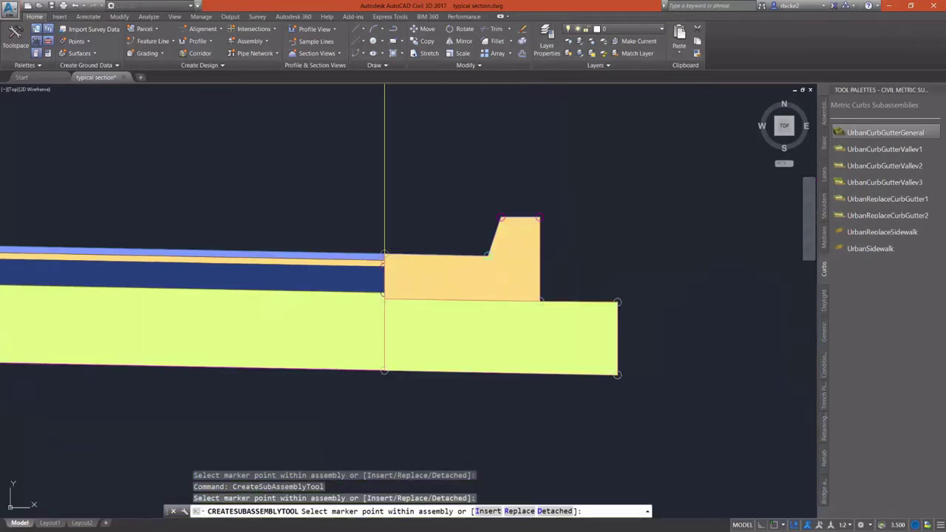
# Attach an UrbanSidewalk at the curb's top back corner
pyautogui.click(871, 249)
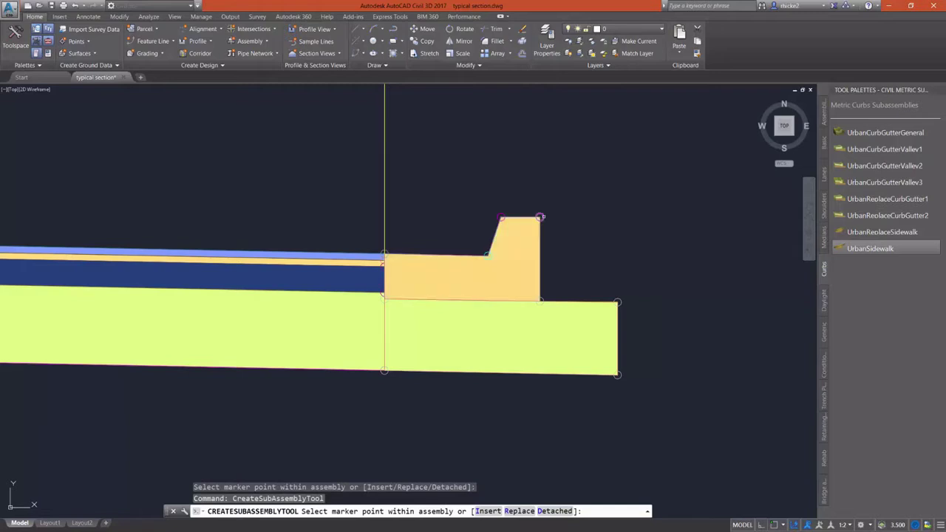
pyautogui.click(540, 217)
pyautogui.scroll(-4, 399, 260)
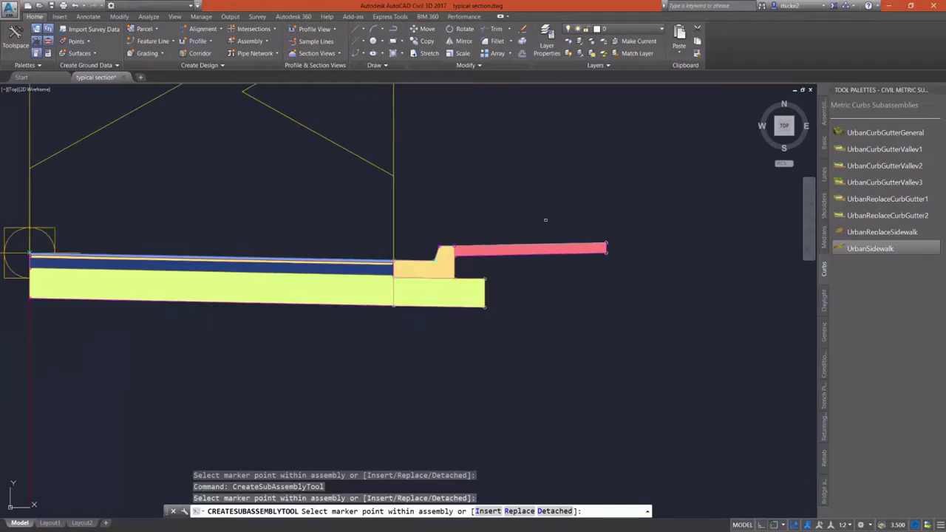
pyautogui.press('Return')
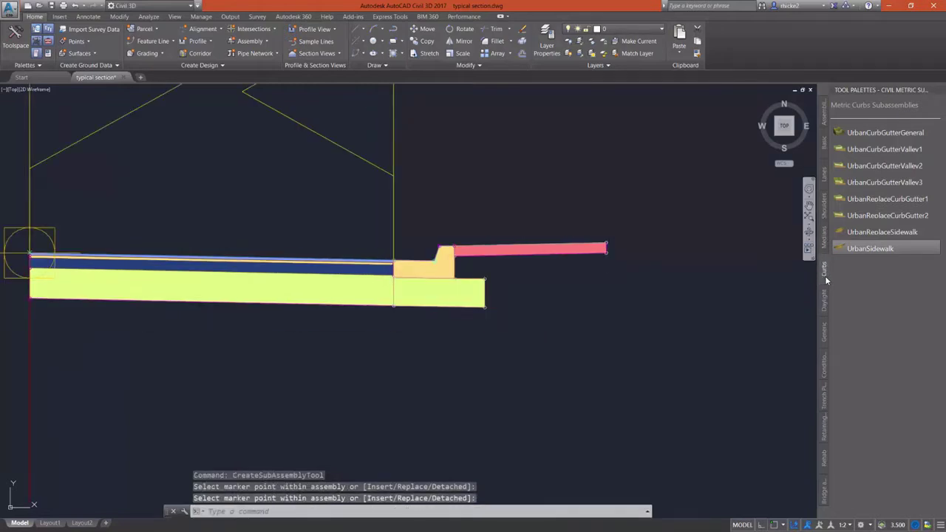
# Attach a DaylightBasin slope from the Daylight palette at the sidewalk's outer end
pyautogui.click(825, 300)
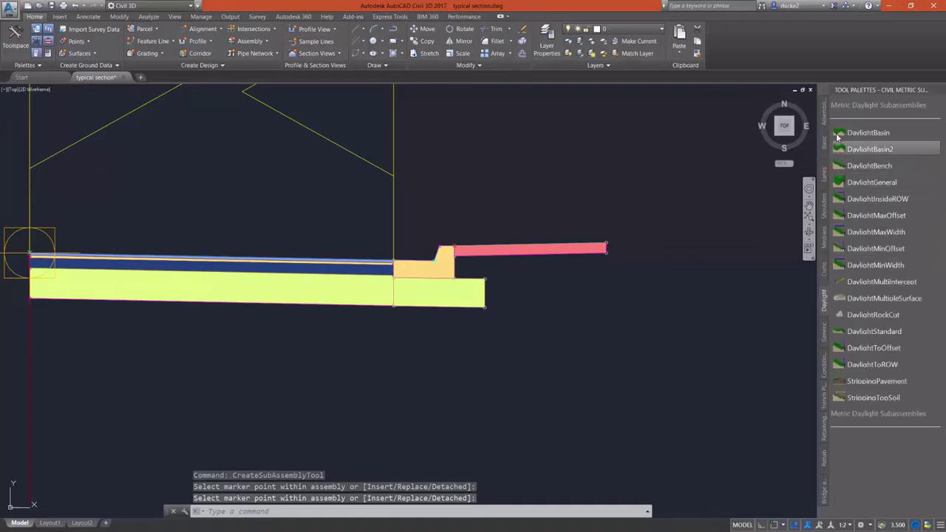
pyautogui.click(839, 133)
pyautogui.scroll(4, 619, 230)
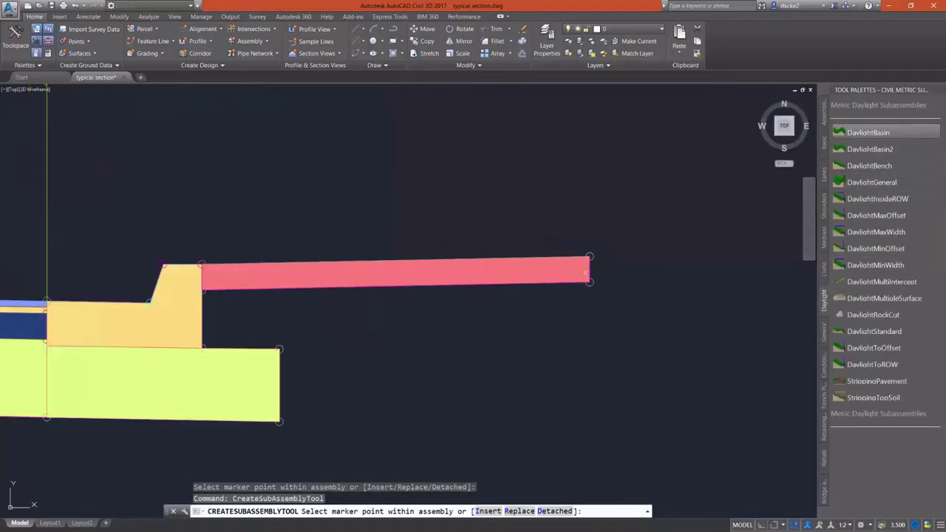
pyautogui.click(591, 256)
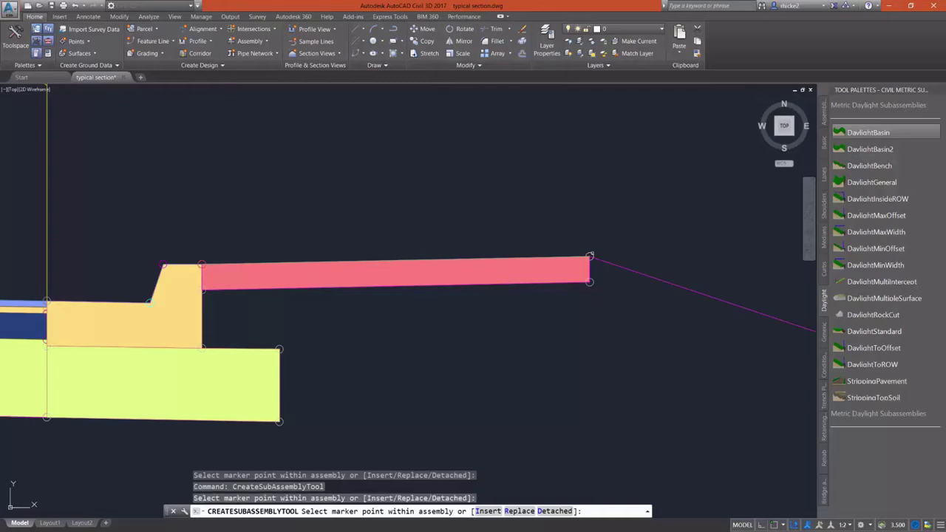
pyautogui.scroll(-8, 406, 251)
pyautogui.press('Return')
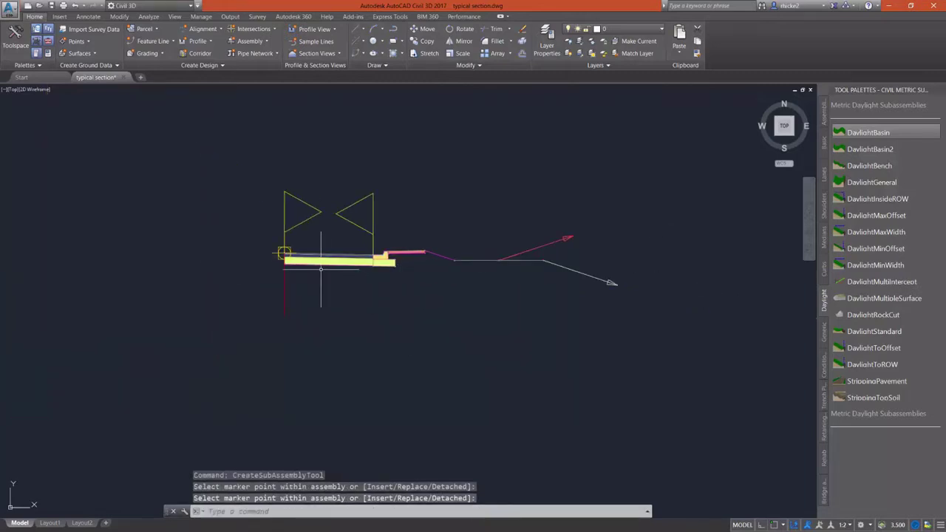
pyautogui.scroll(8, 367, 259)
pyautogui.scroll(2, 386, 190)
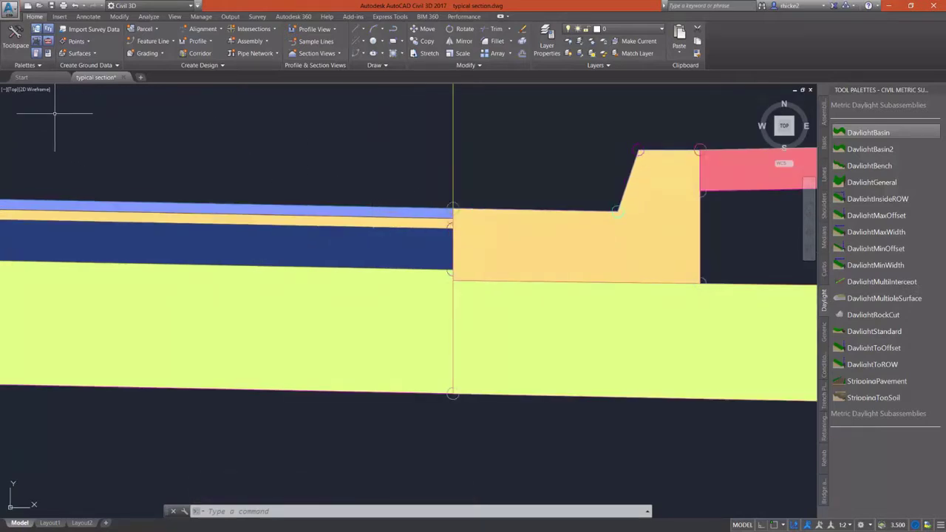
pyautogui.click(20, 65)
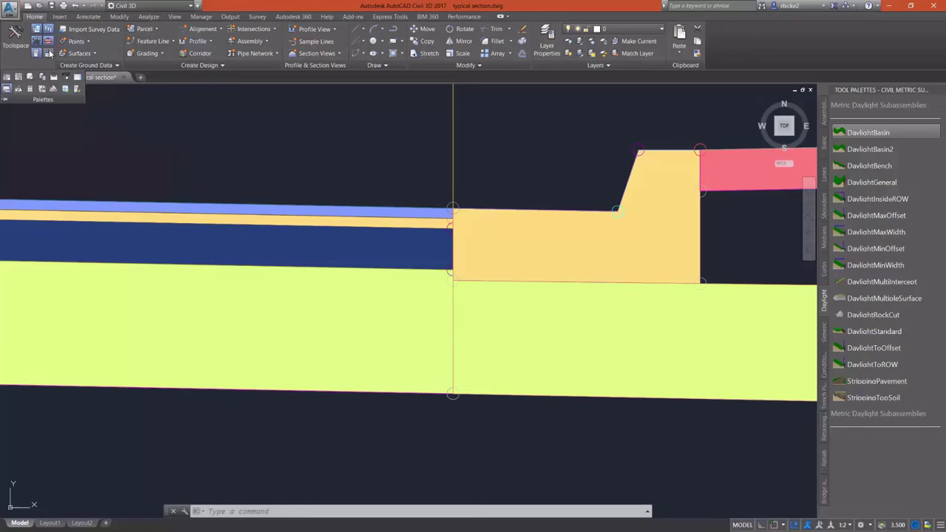
# Select the lane in the Properties palette and set its Width to 4.000m
pyautogui.click(49, 55)
pyautogui.click(507, 296)
pyautogui.scroll(-3, 482, 292)
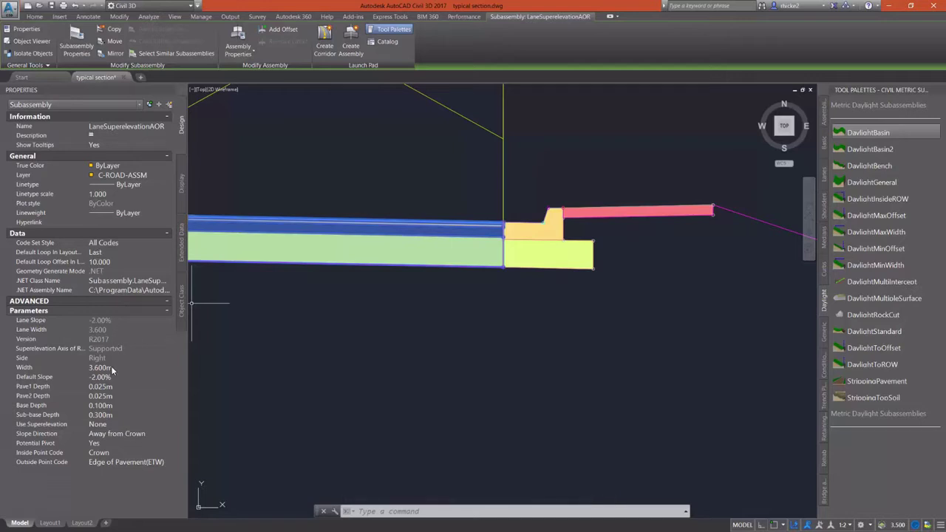
pyautogui.scroll(-1, 482, 324)
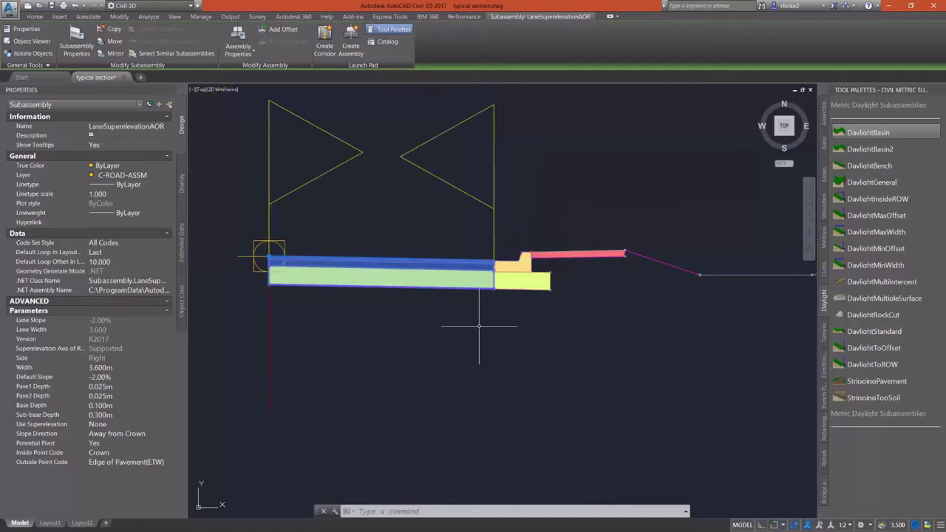
pyautogui.click(146, 366)
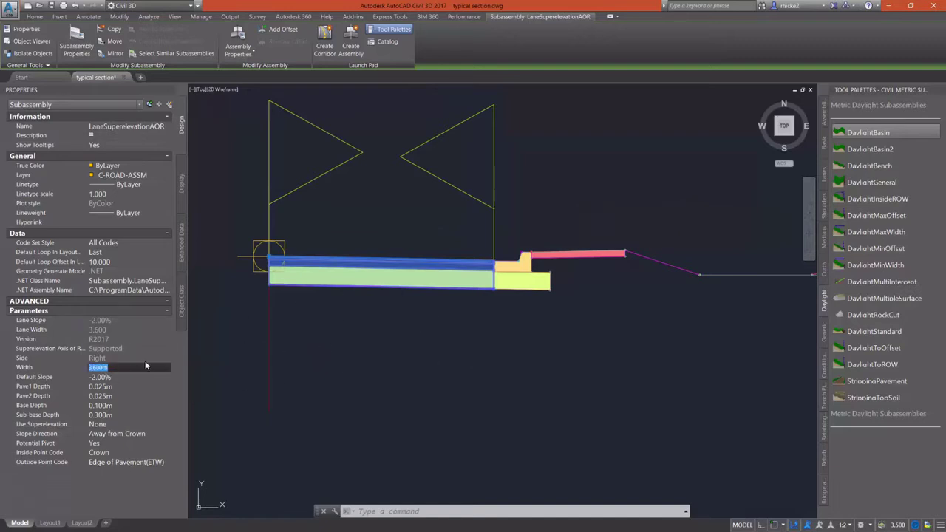
pyautogui.write('4')
pyautogui.press('Tab')
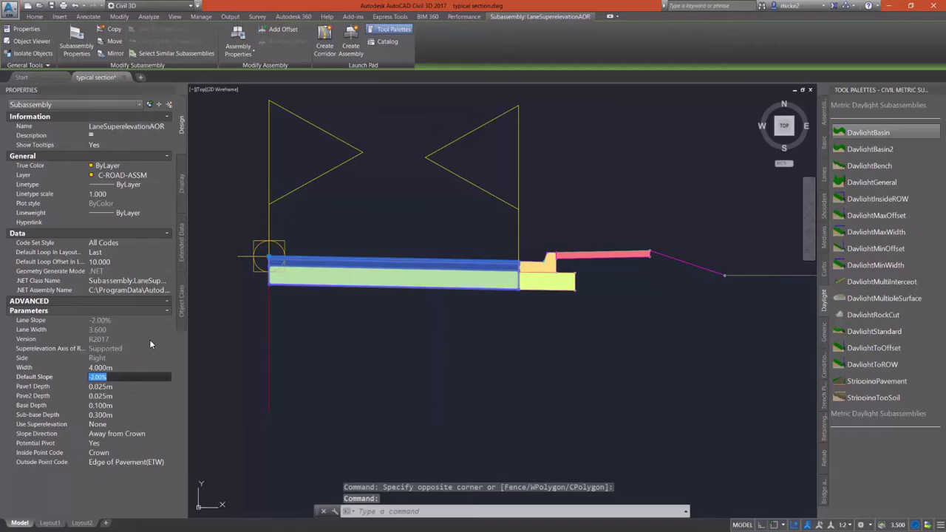
# Correct the lane width back to 4.000m and set its default slope to -4.00%
pyautogui.click(141, 367)
pyautogui.write('1')
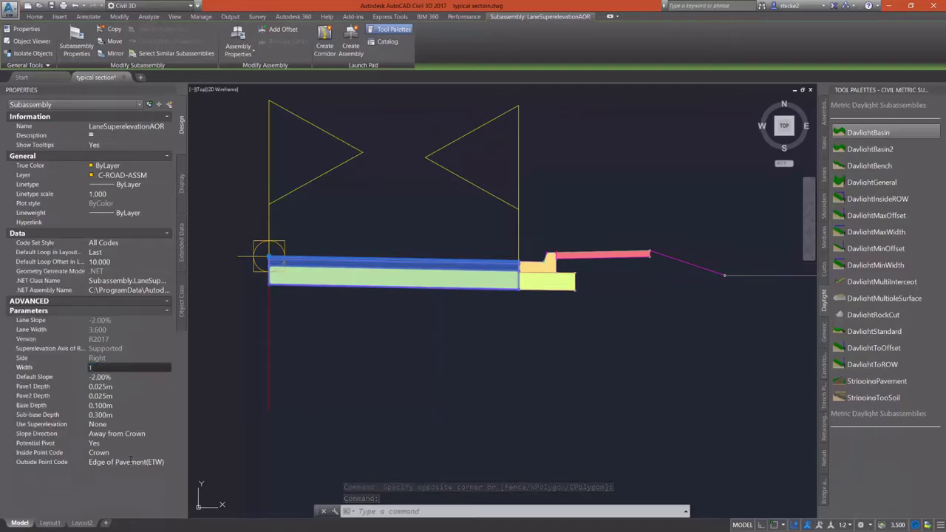
pyautogui.press('Tab')
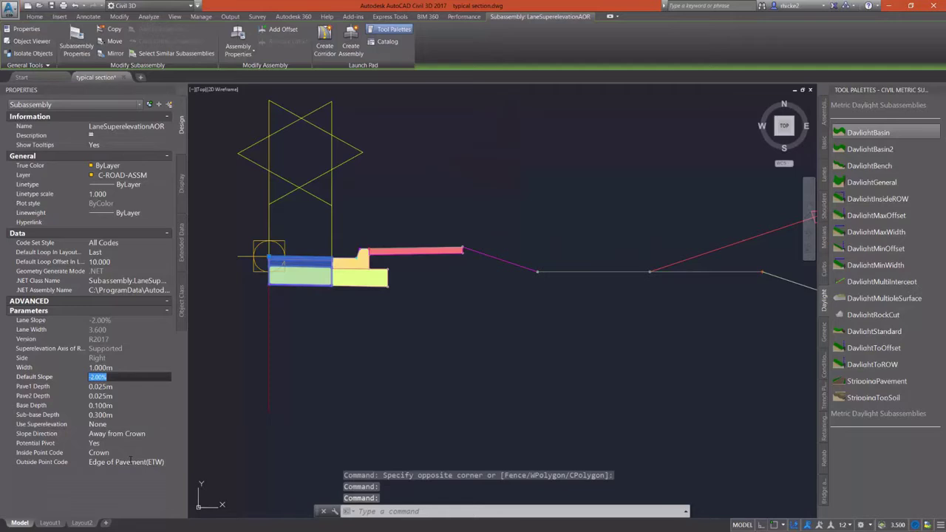
pyautogui.hotkey('shift', 'Tab')
pyautogui.write('4')
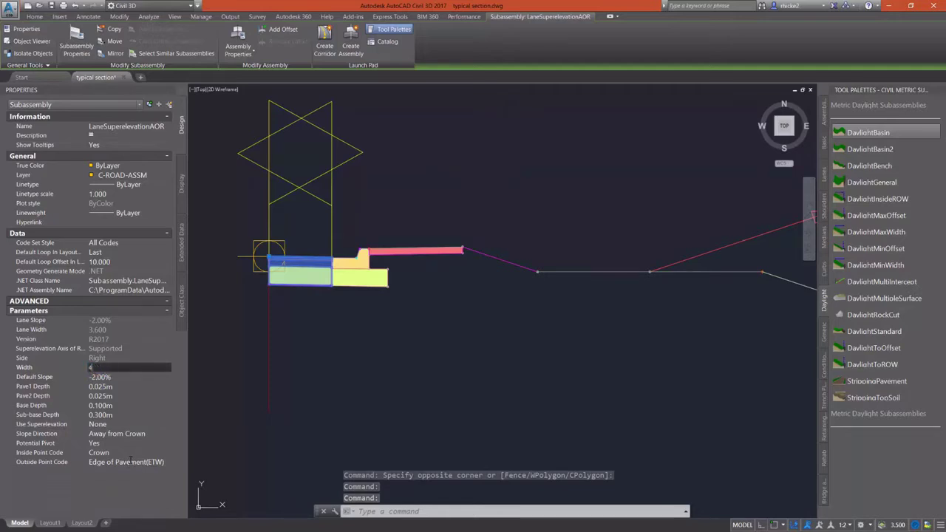
pyautogui.press('Tab')
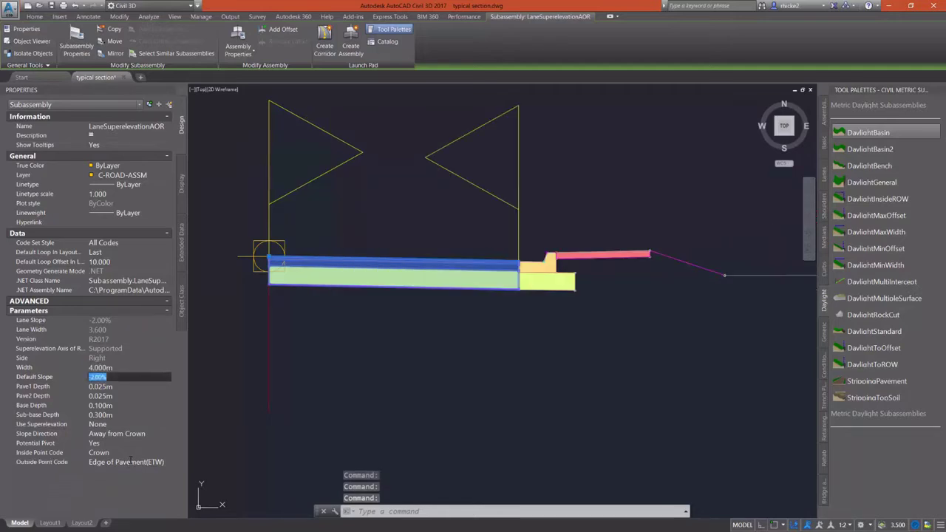
pyautogui.write('-4')
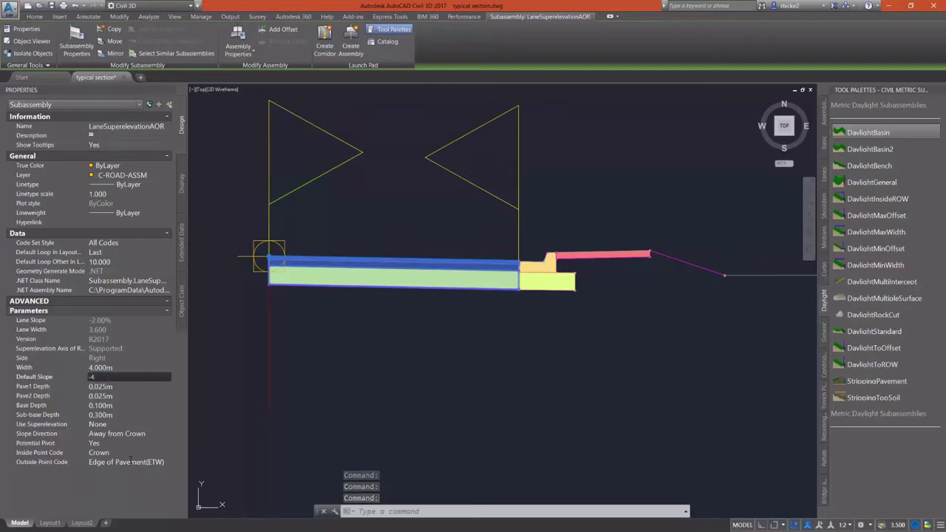
pyautogui.press('Tab')
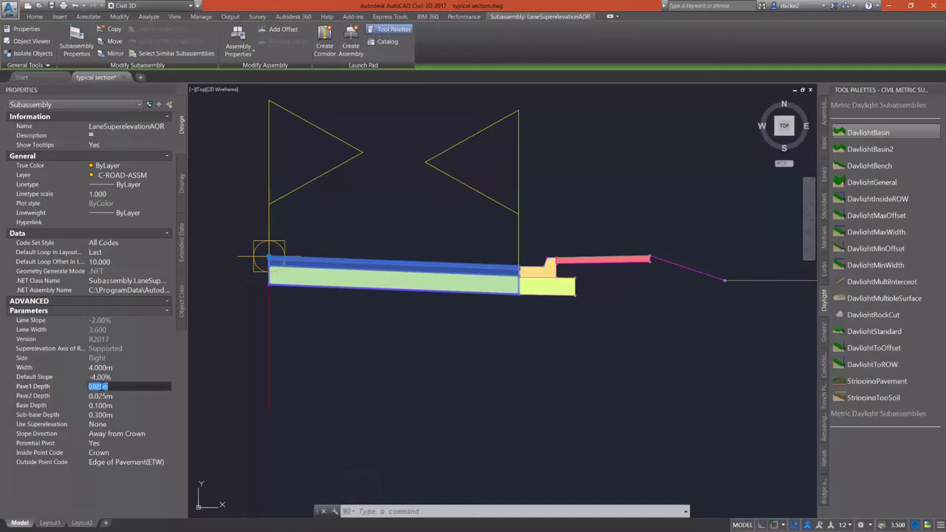
# Set the lane's Pave1 depth to 0.250m, Pave2 depth to 0.100m and Sub-base depth to 0.100m
pyautogui.write('1')
pyautogui.press('Tab')
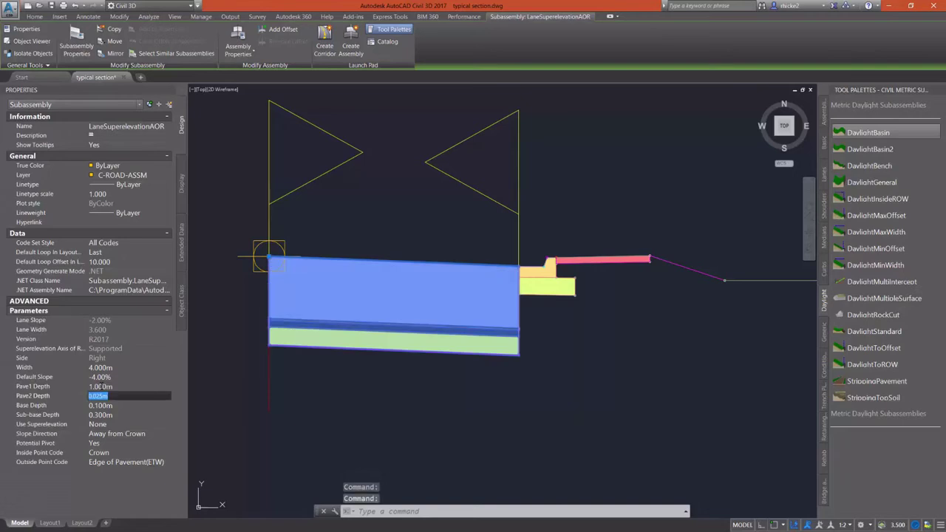
pyautogui.click(101, 386)
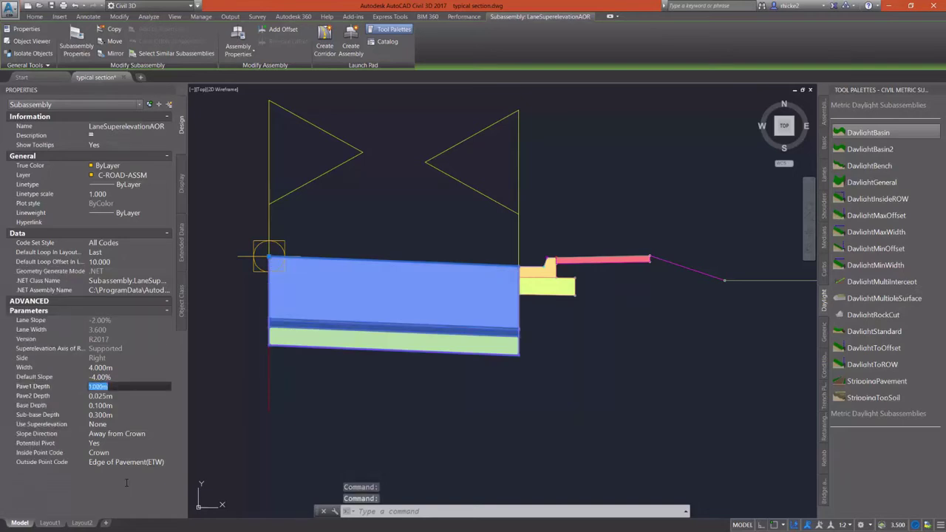
pyautogui.write('.25')
pyautogui.press('Tab')
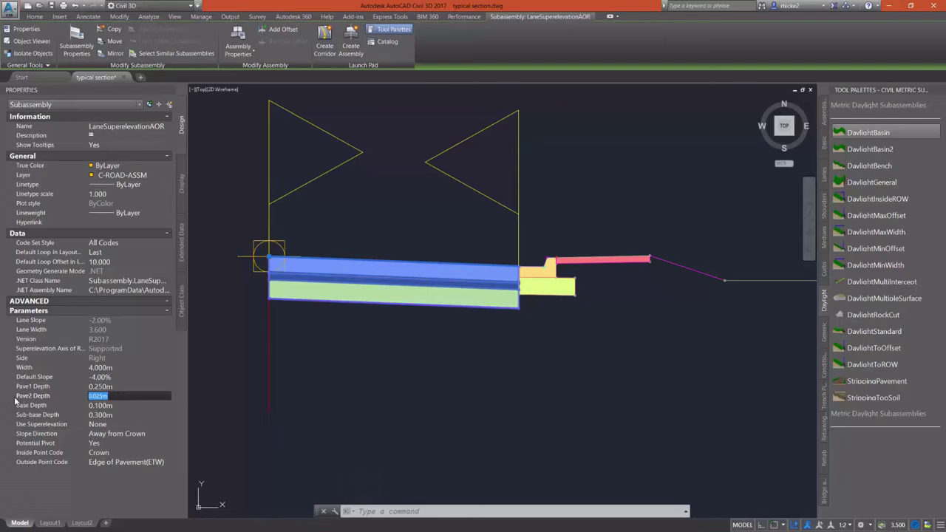
pyautogui.write('0.1')
pyautogui.press('Tab')
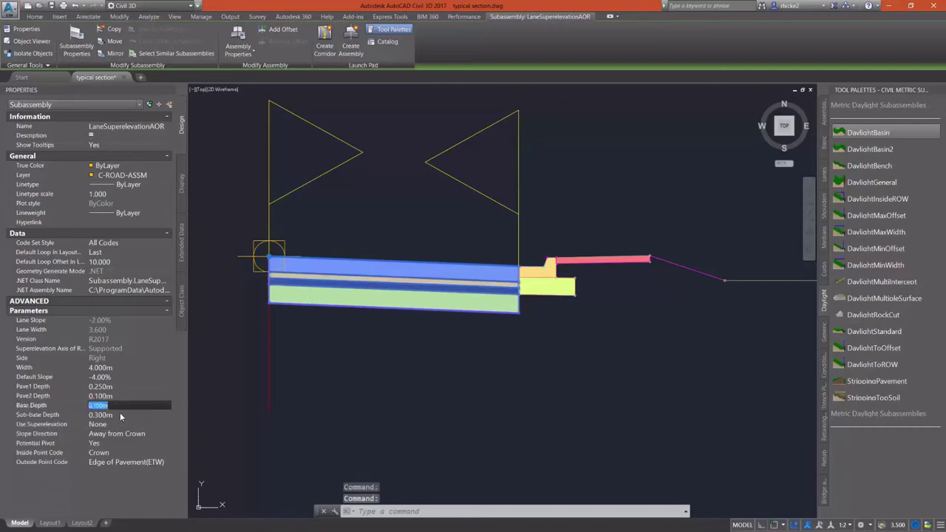
pyautogui.press('Tab')
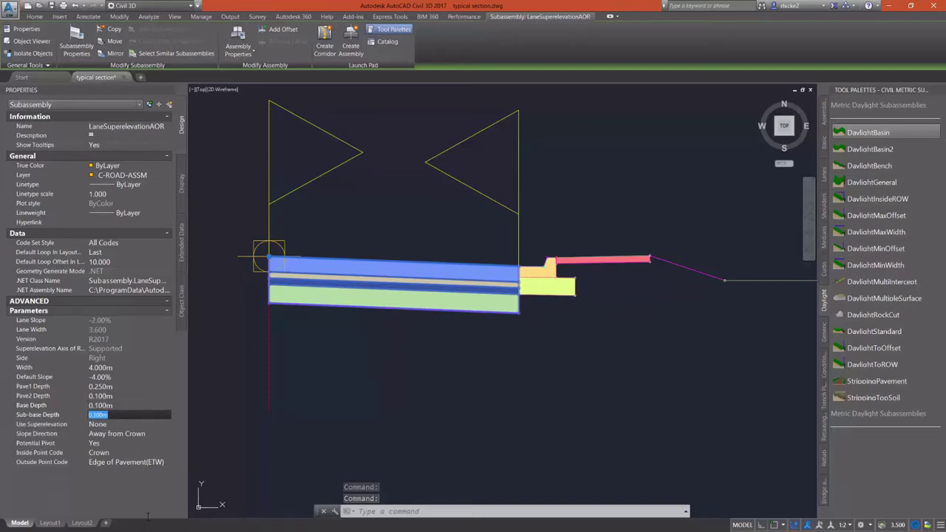
pyautogui.write('1')
pyautogui.press('Tab')
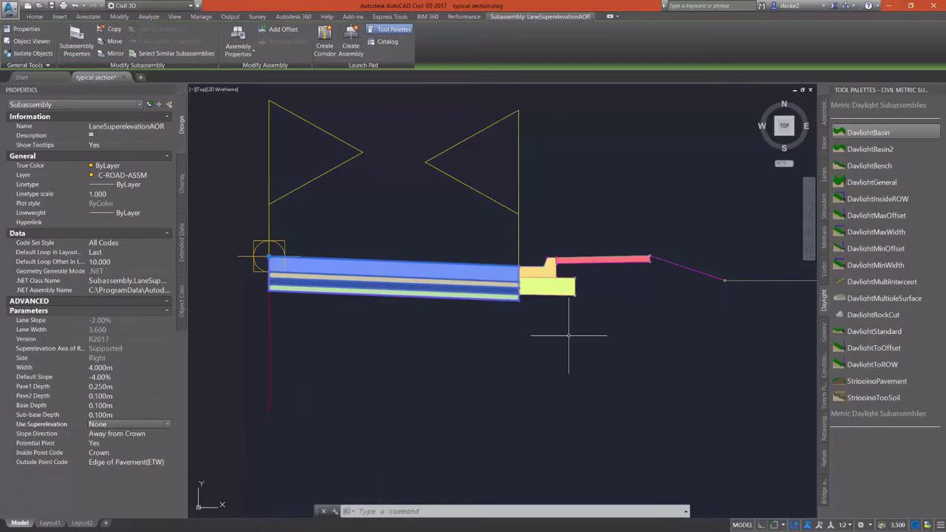
pyautogui.scroll(-2, 485, 340)
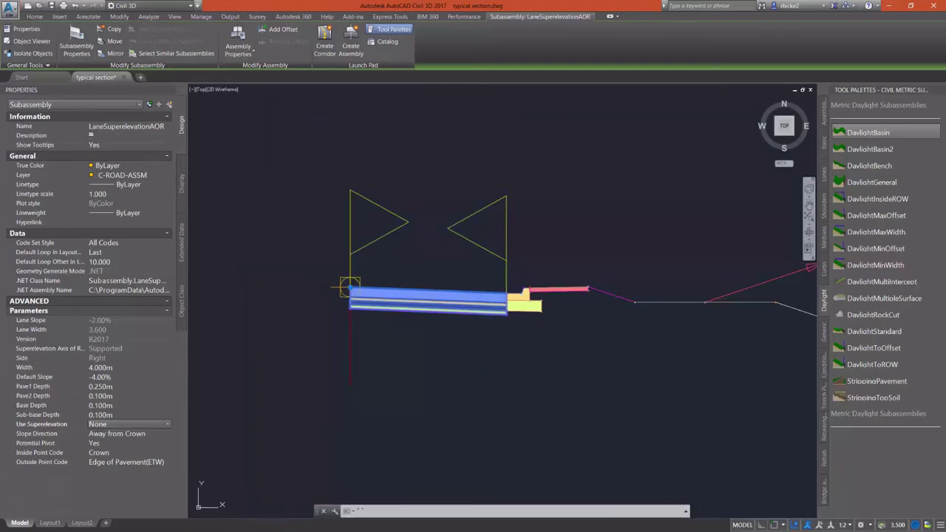
pyautogui.click(825, 174)
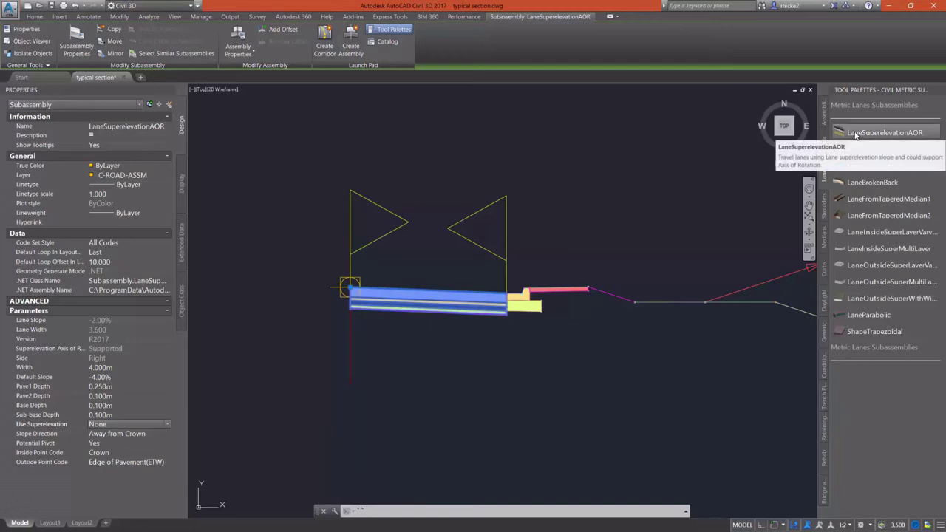
pyautogui.rightClick(880, 133)
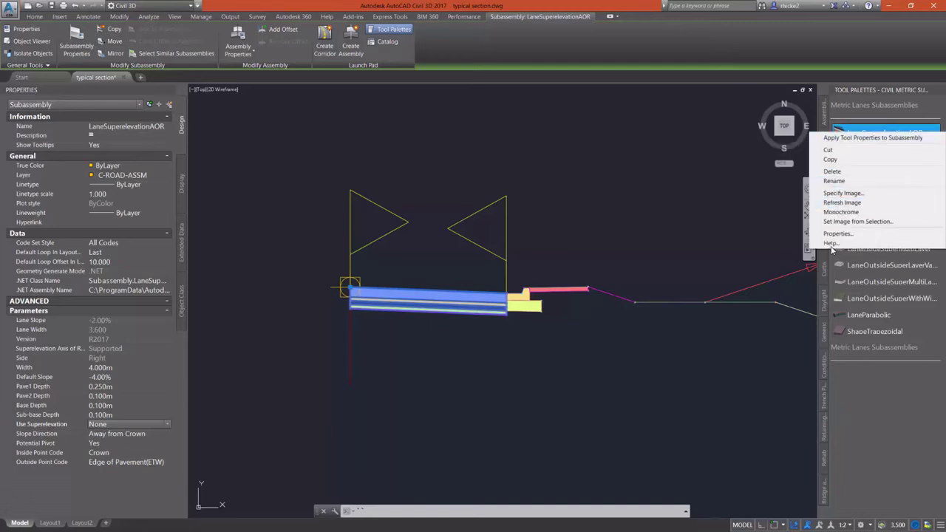
pyautogui.click(832, 243)
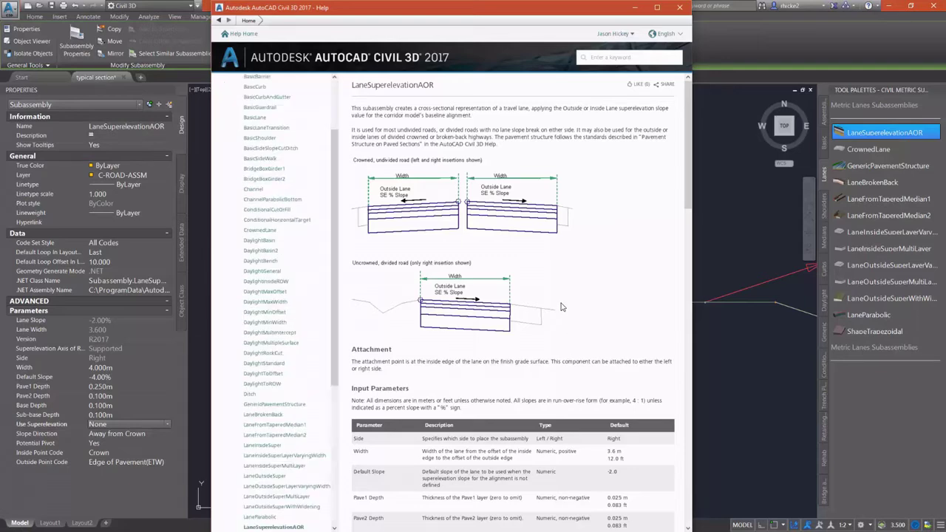
pyautogui.scroll(-2, 559, 307)
pyautogui.scroll(-1, 560, 307)
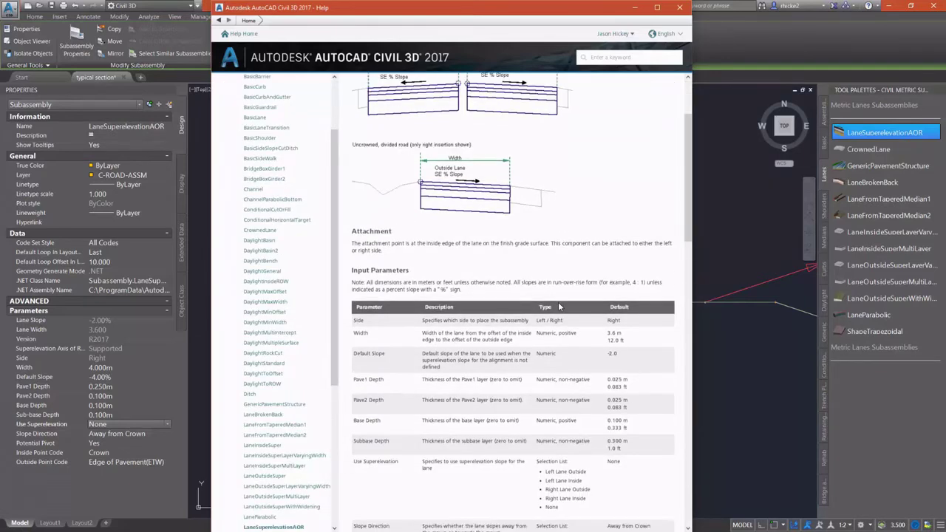
pyautogui.scroll(-4, 558, 304)
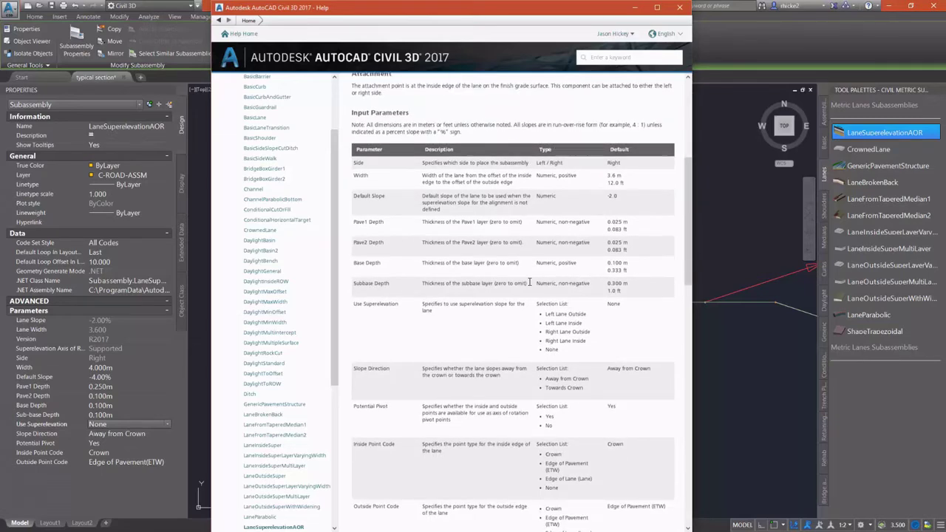
pyautogui.scroll(-1, 530, 283)
pyautogui.scroll(-1, 530, 281)
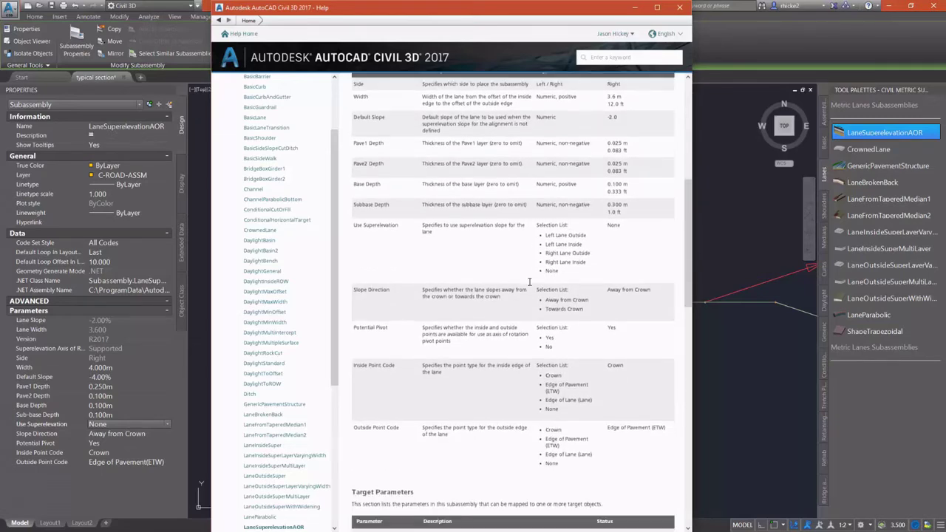
pyautogui.scroll(-2, 530, 282)
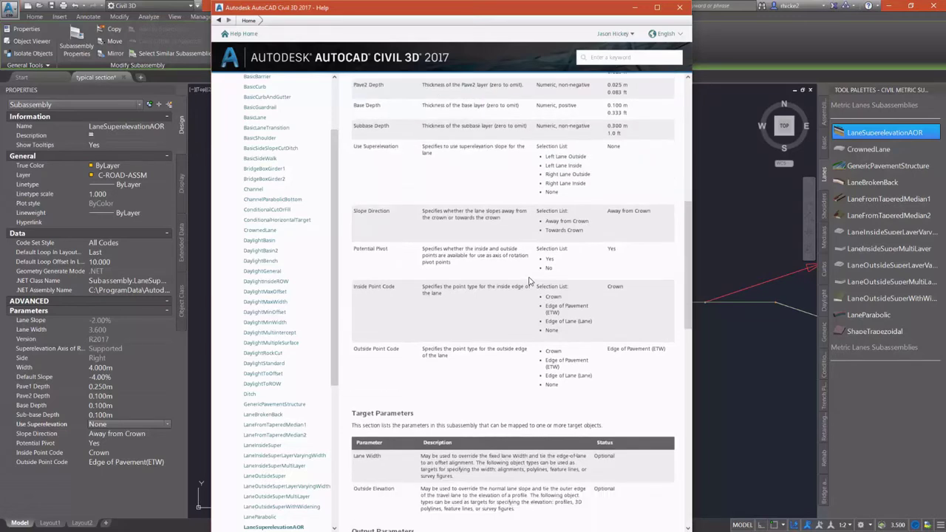
pyautogui.scroll(-1, 530, 282)
pyautogui.scroll(-1, 527, 276)
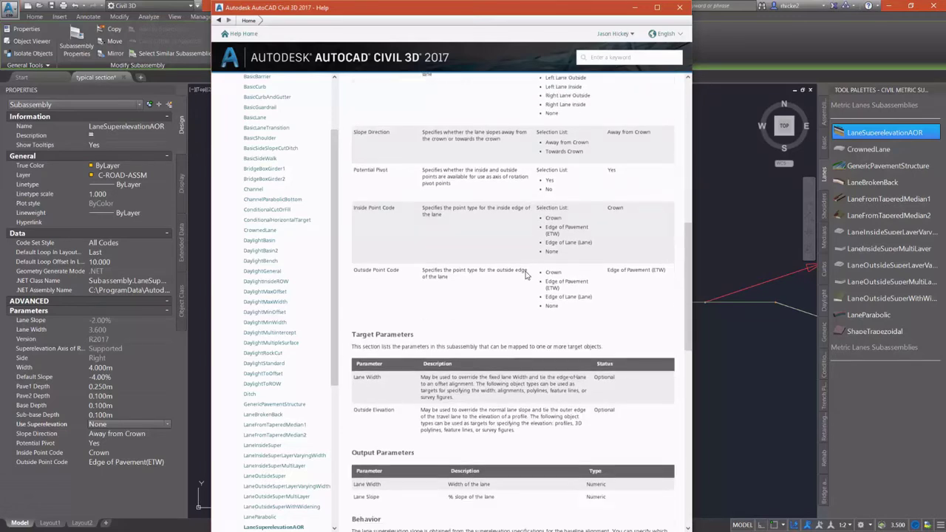
pyautogui.scroll(-3, 527, 271)
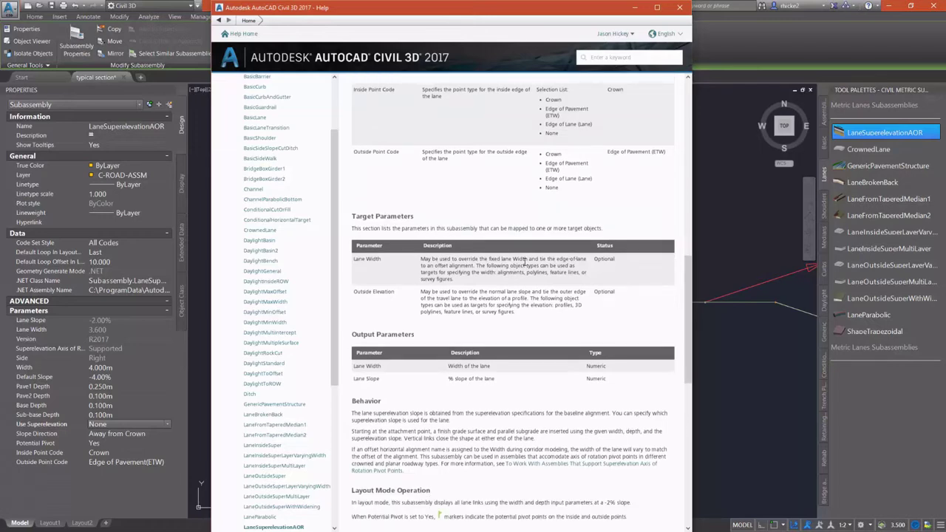
pyautogui.click(740, 208)
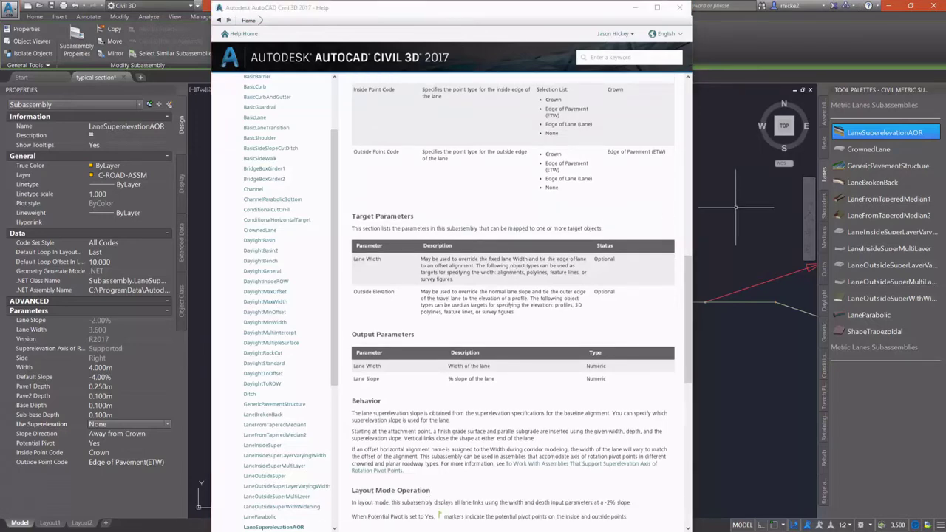
pyautogui.click(636, 8)
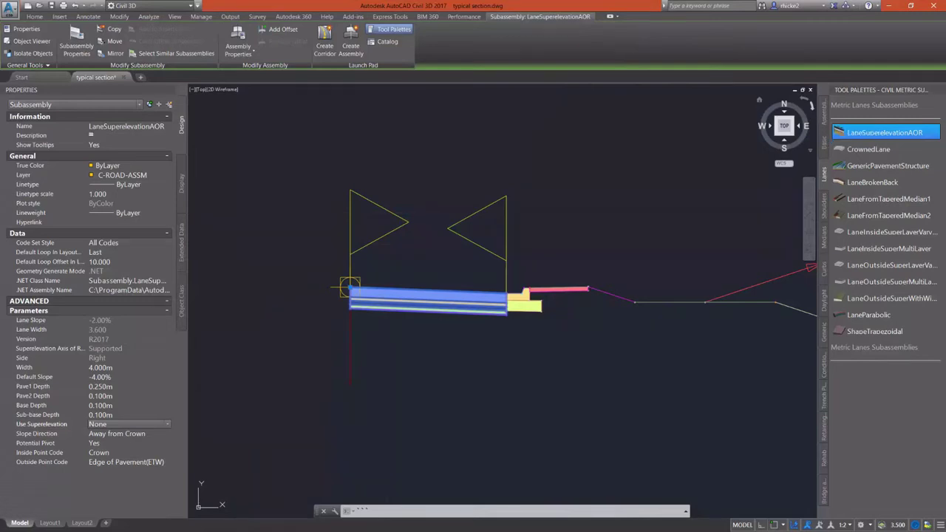
# Browse the subassembly palette tabs from Basic and Lanes through to Bridge and Rail
pyautogui.click(825, 140)
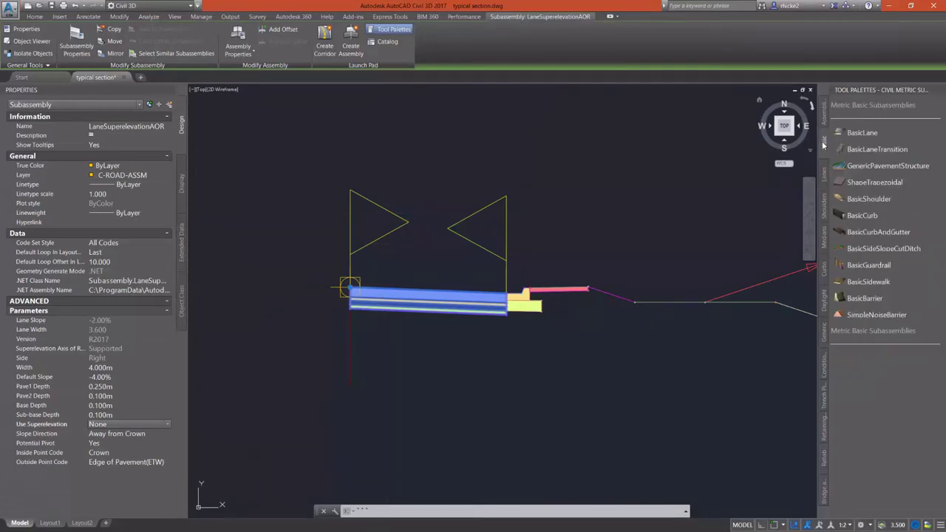
pyautogui.click(826, 176)
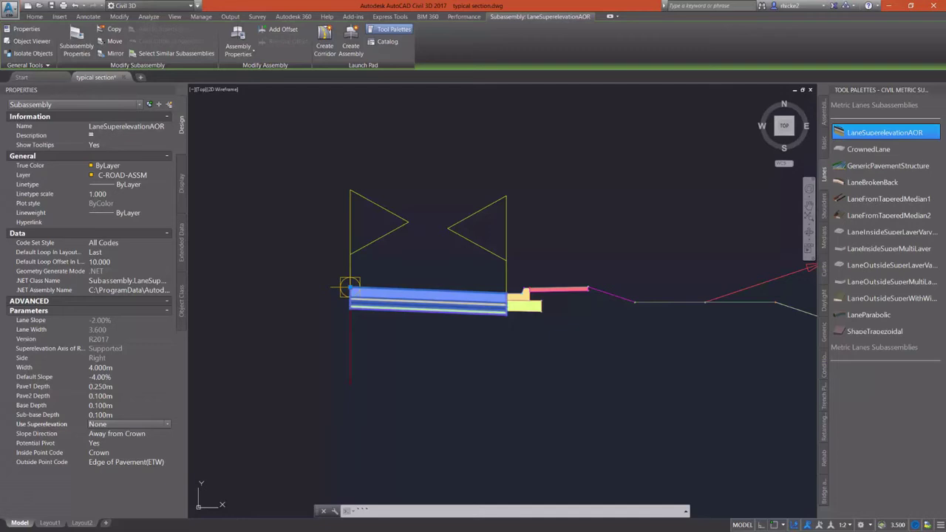
pyautogui.click(825, 205)
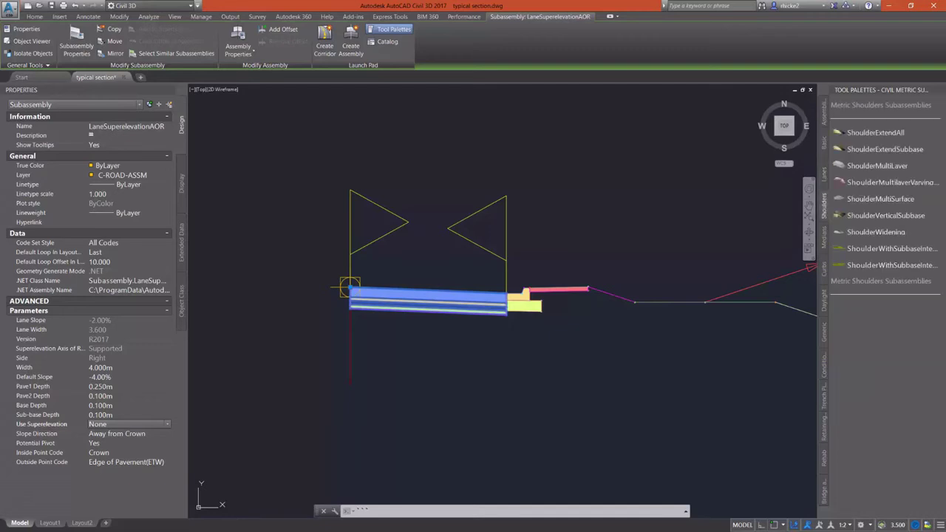
pyautogui.click(826, 238)
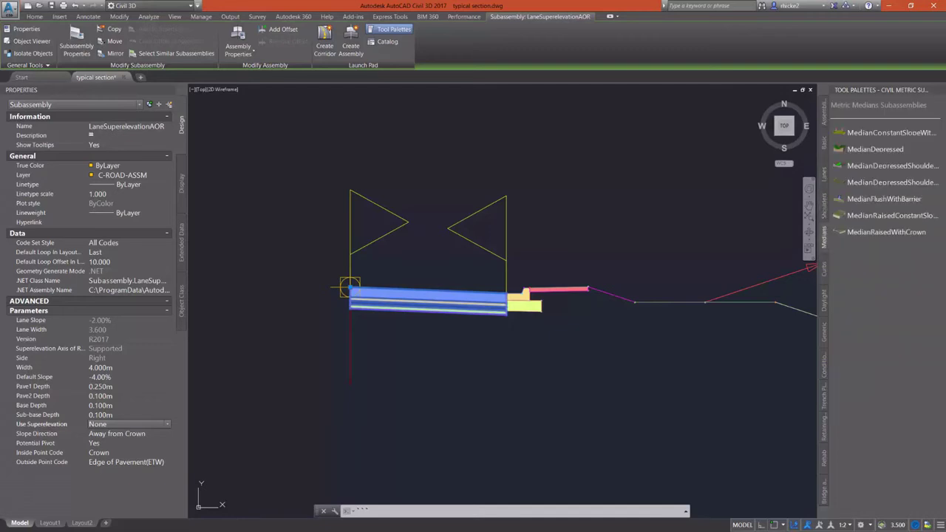
pyautogui.click(824, 271)
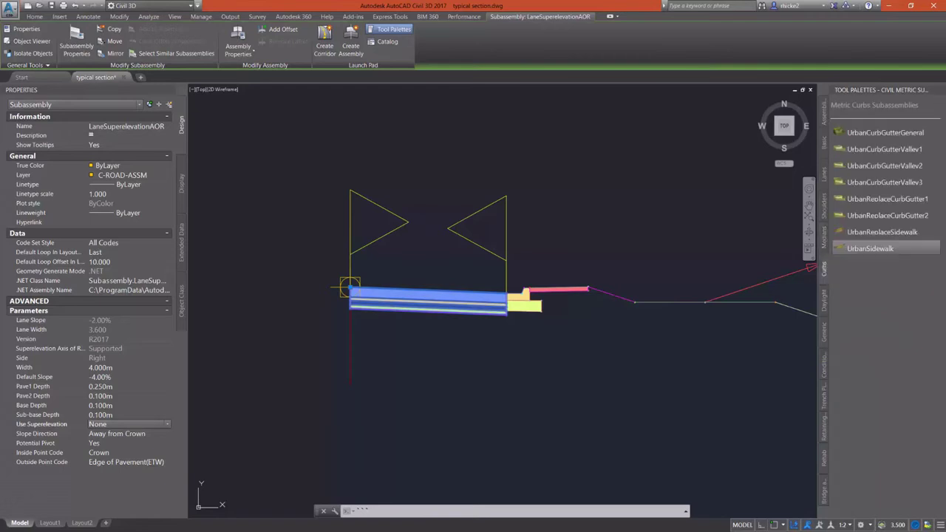
pyautogui.click(825, 302)
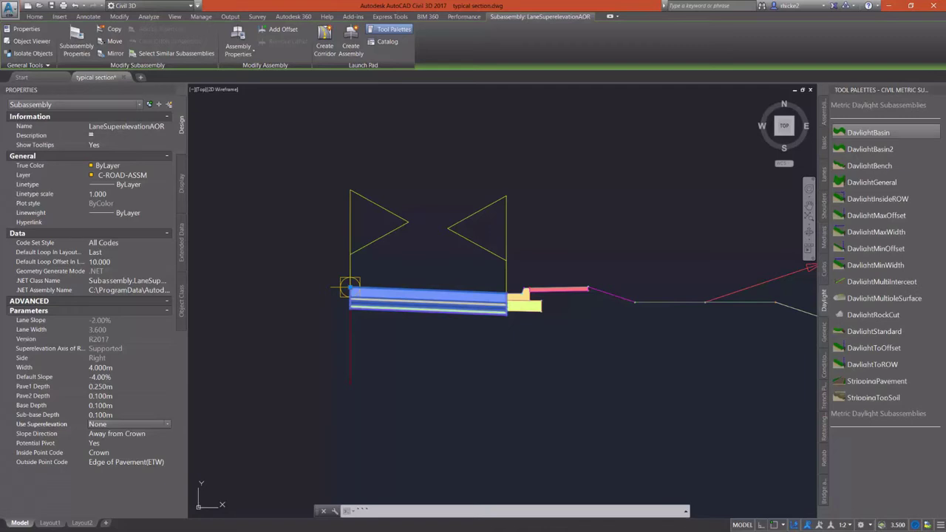
pyautogui.click(825, 337)
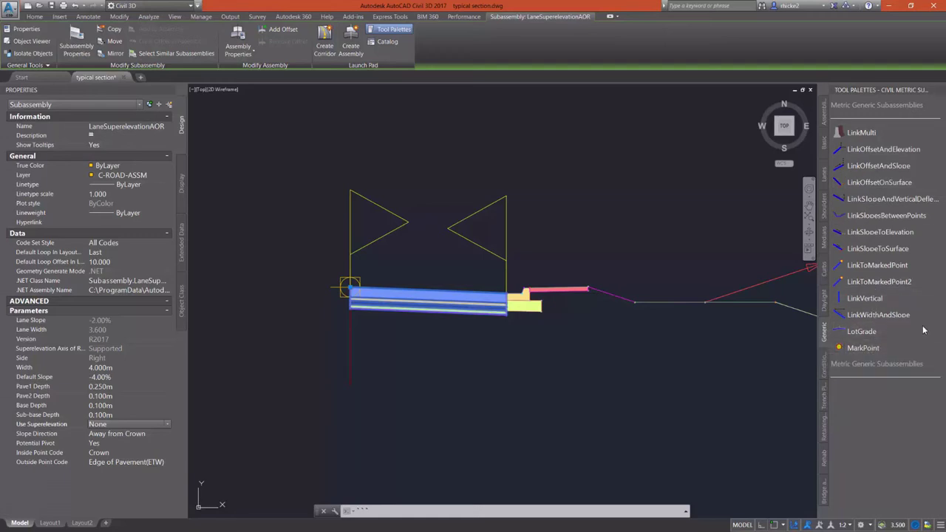
pyautogui.click(825, 365)
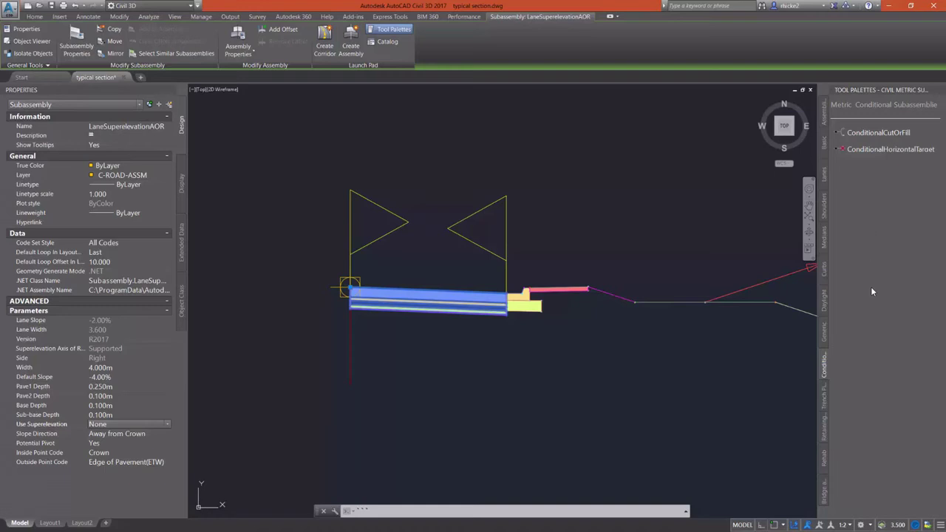
pyautogui.click(823, 402)
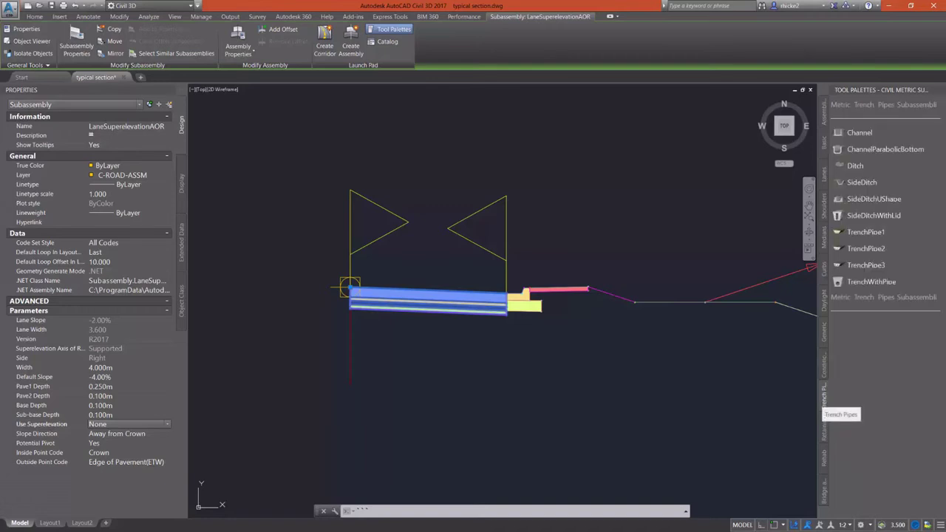
pyautogui.click(824, 429)
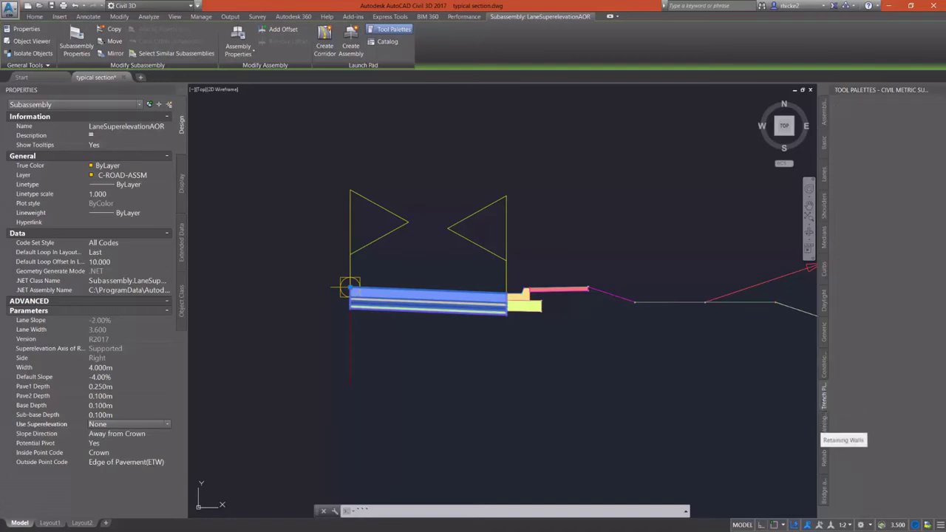
pyautogui.click(825, 458)
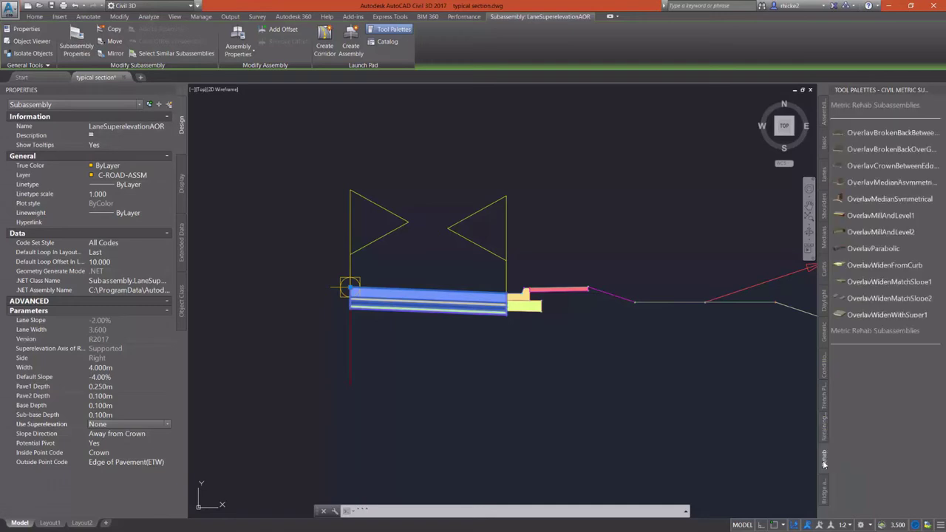
pyautogui.click(825, 490)
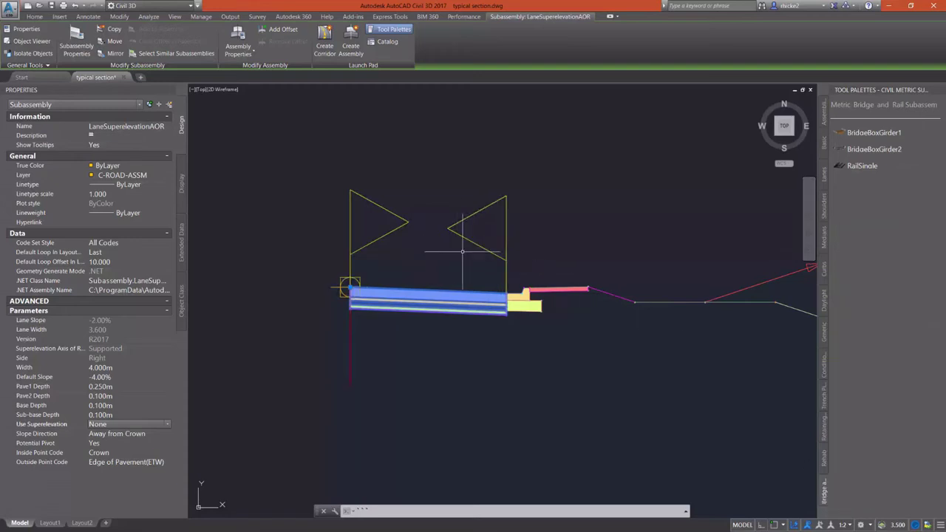
# Mirror the lane subassembly about the assembly centre onto the left side
pyautogui.scroll(-4, 500, 256)
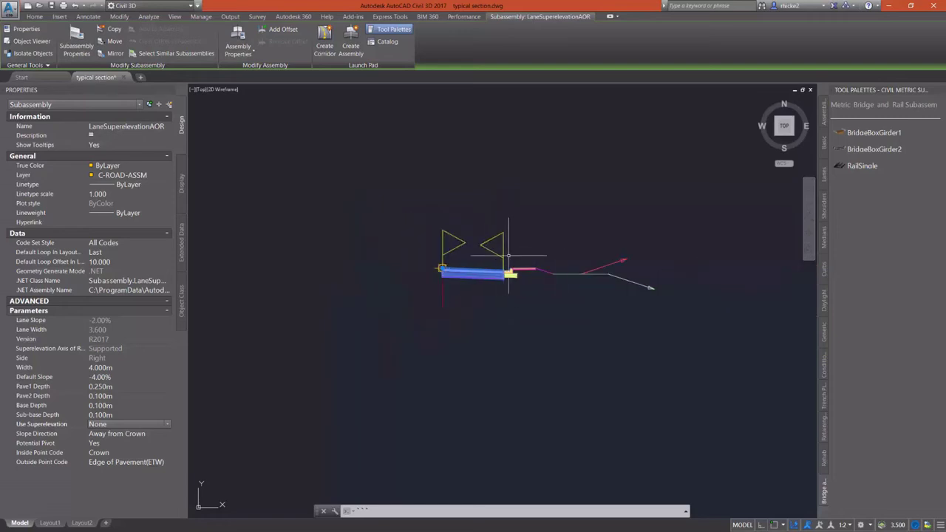
pyautogui.click(638, 202)
pyautogui.press('Escape')
pyautogui.click(457, 272)
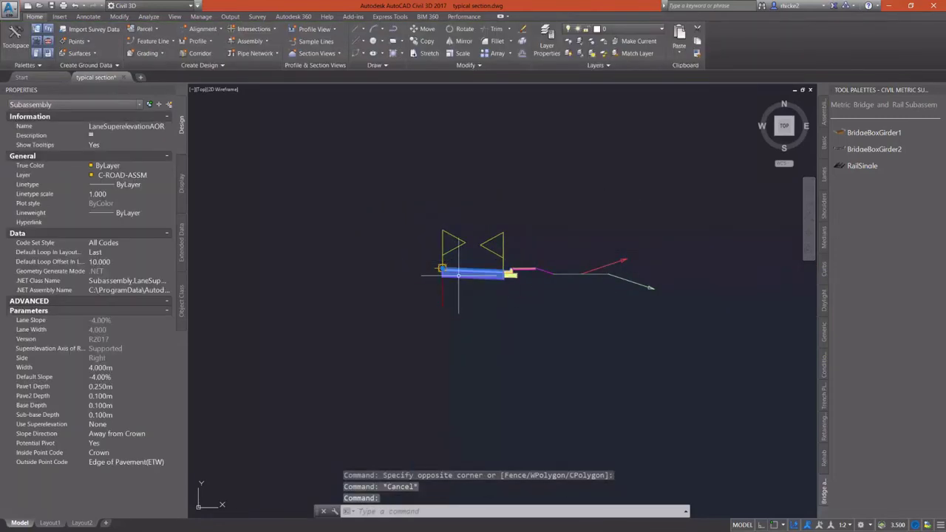
pyautogui.rightClick(460, 275)
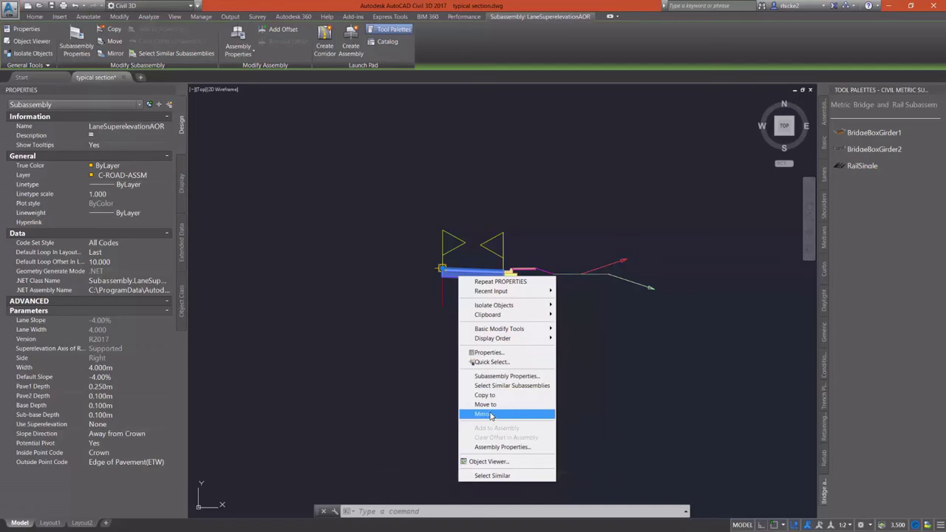
pyautogui.click(490, 414)
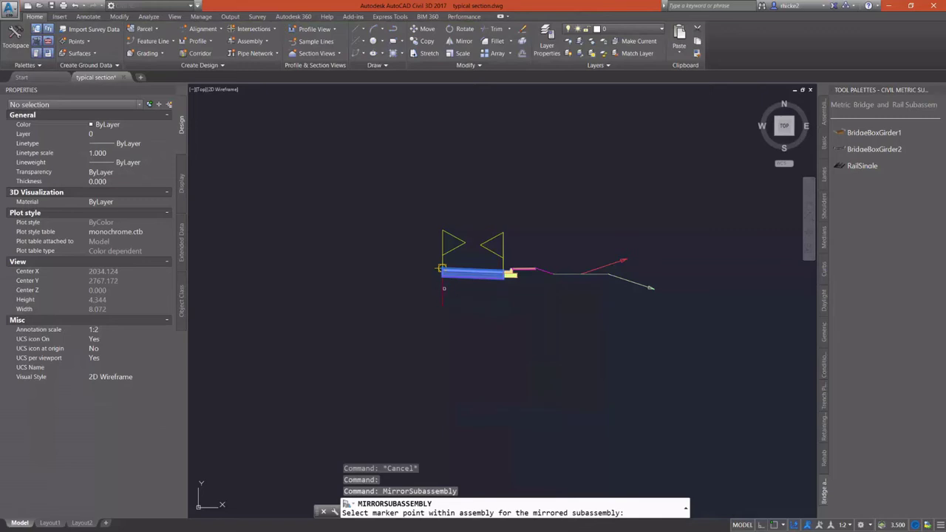
pyautogui.click(442, 268)
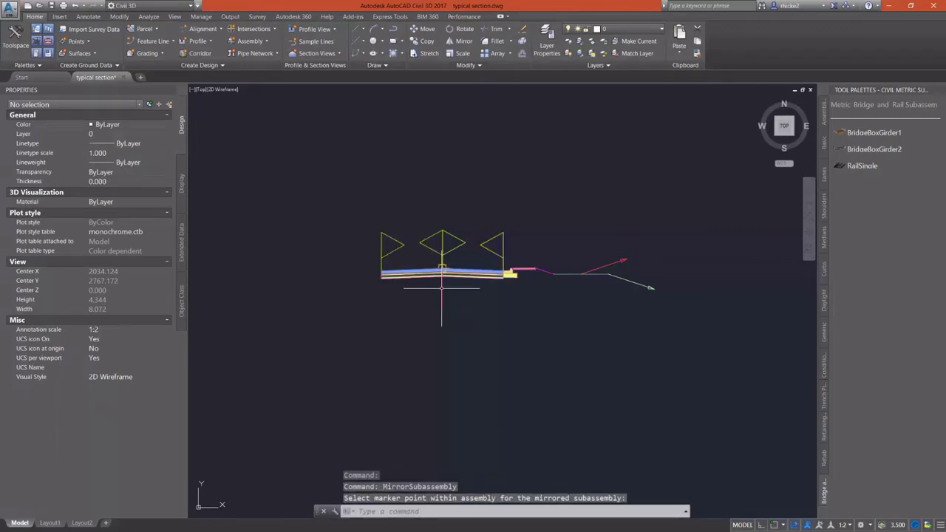
# Mirror the curb and gutter onto the left lane's outer edge
pyautogui.click(511, 273)
pyautogui.rightClick(510, 277)
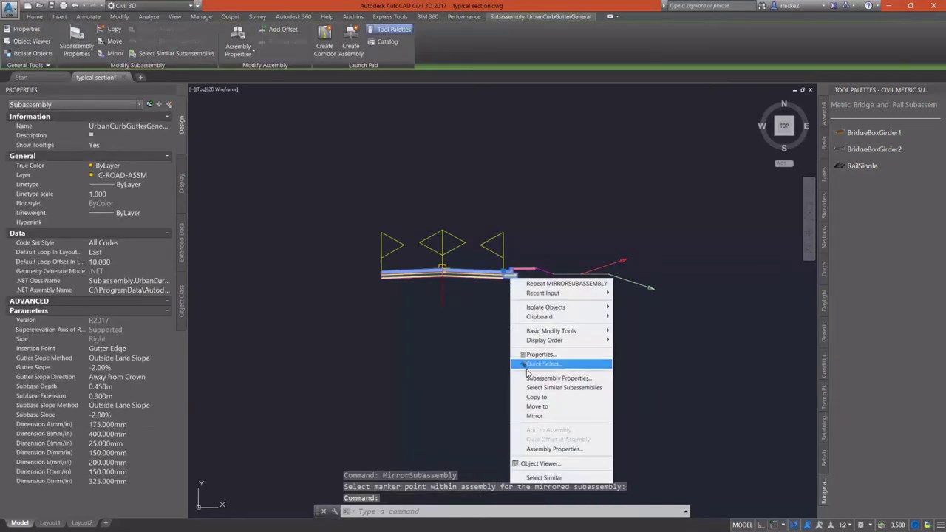
pyautogui.click(532, 417)
pyautogui.scroll(10, 382, 274)
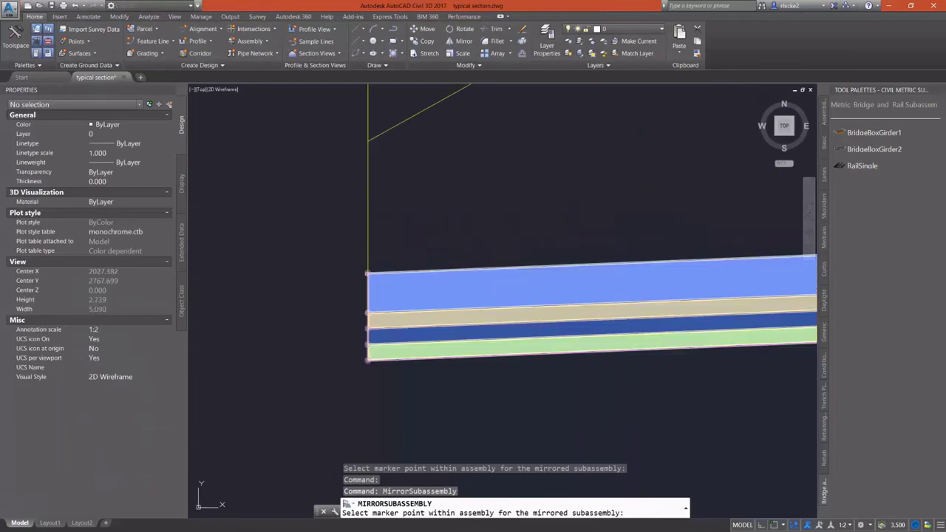
pyautogui.click(368, 271)
pyautogui.scroll(-5, 433, 200)
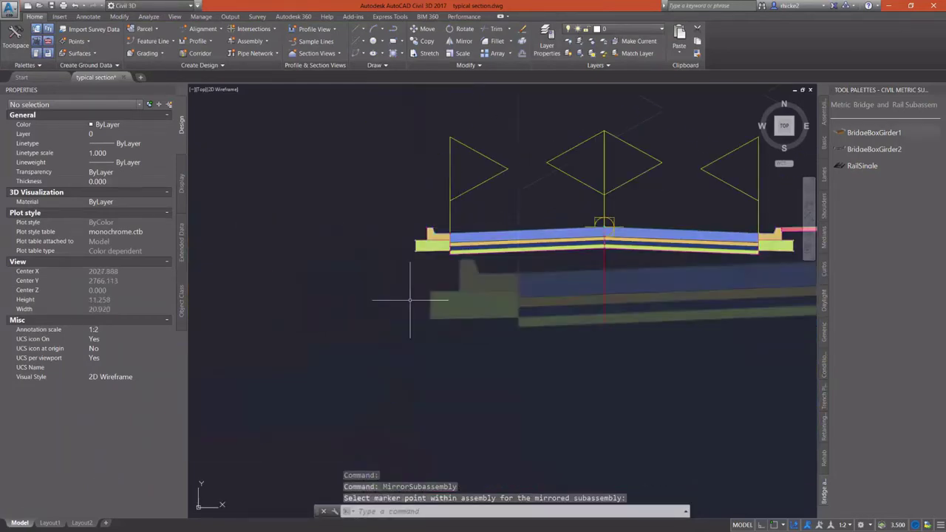
pyautogui.scroll(4, 397, 310)
pyautogui.click(824, 300)
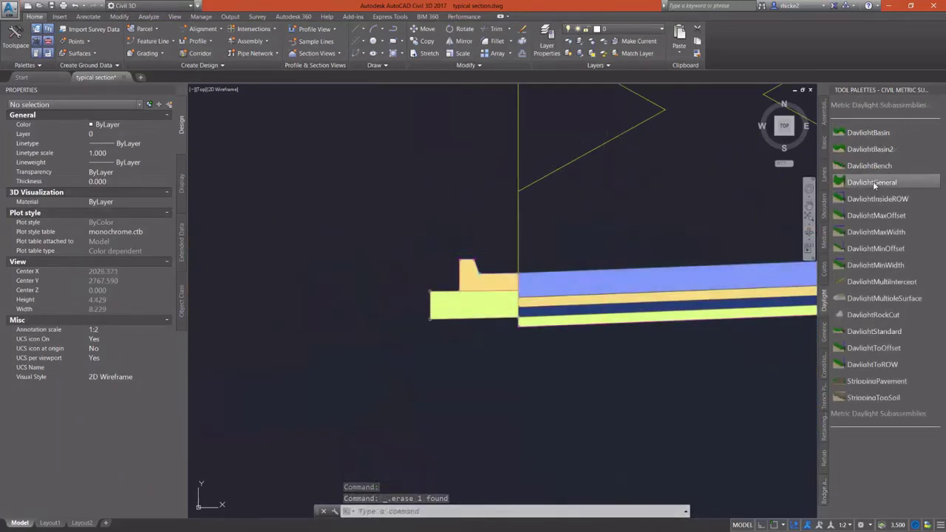
# Add a DaylightBasin slope with Side set to Left at the left curb's outer edge
pyautogui.click(869, 132)
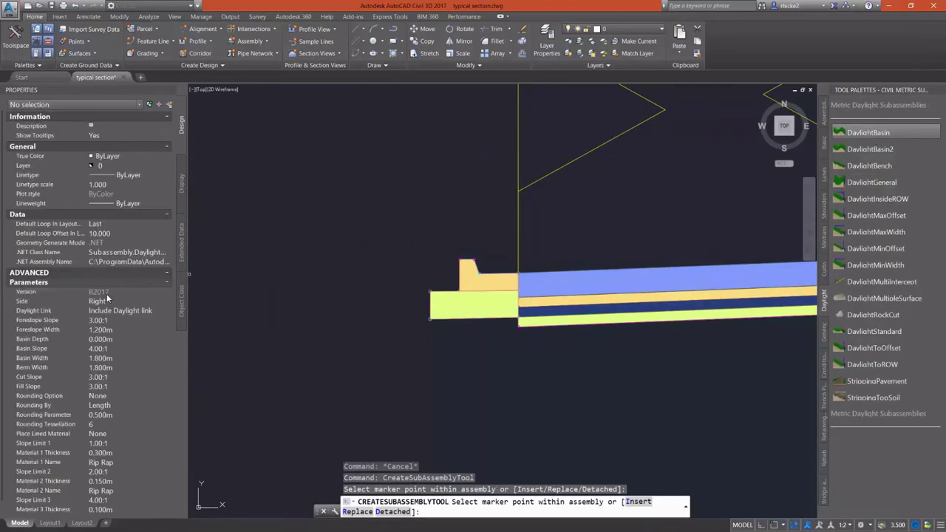
pyautogui.hotkey('alt', 'Down')
pyautogui.press('Up')
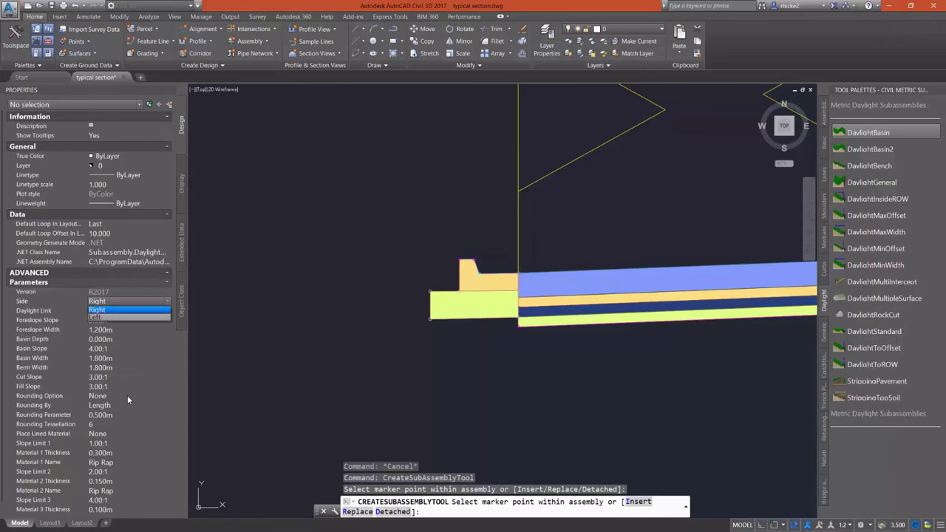
pyautogui.press('Return')
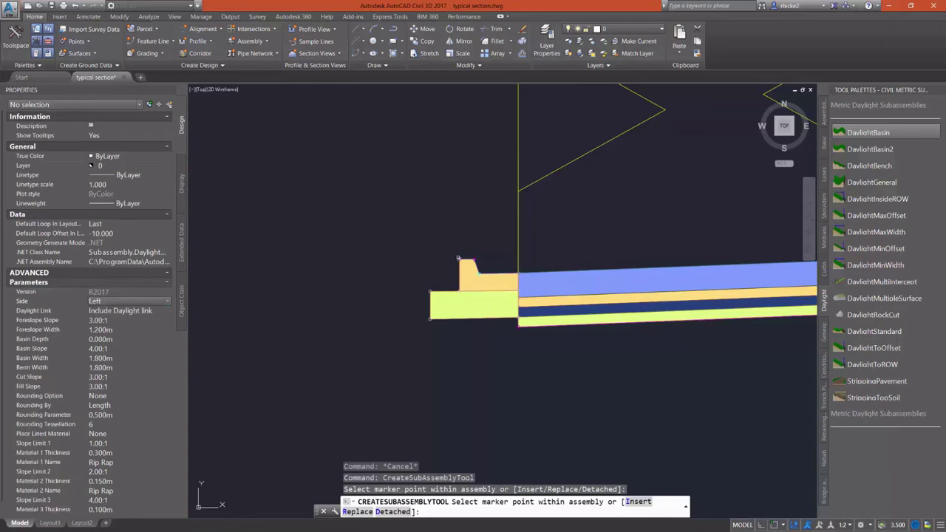
pyautogui.click(459, 259)
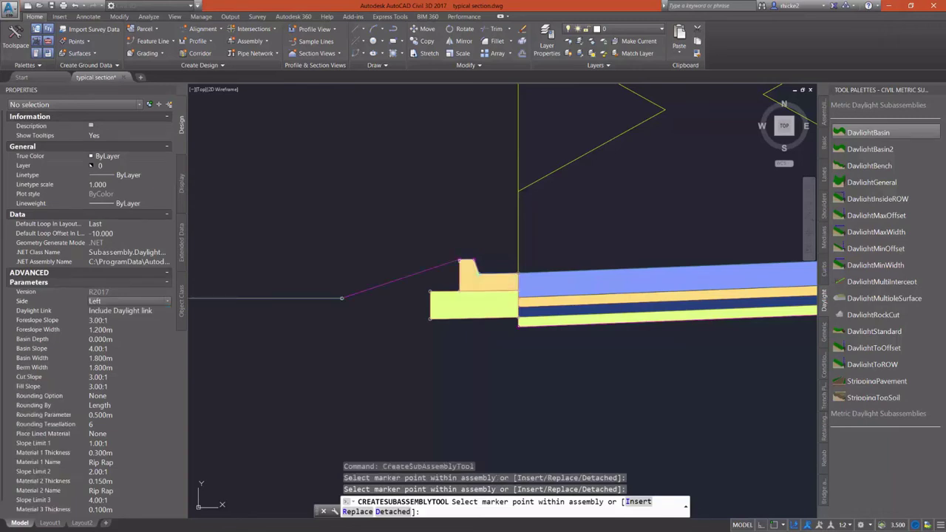
pyautogui.press('Return')
pyautogui.scroll(-3, 358, 215)
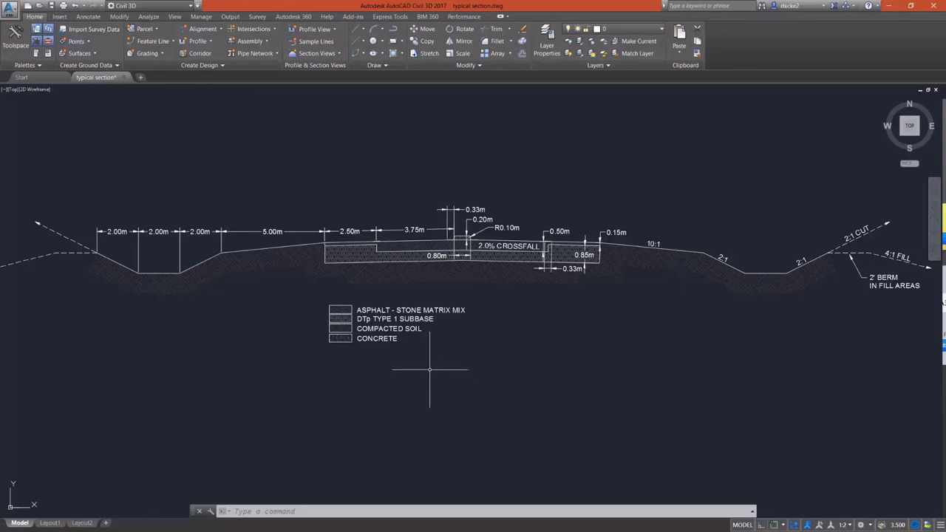
pyautogui.scroll(3, 472, 230)
pyautogui.scroll(5, 468, 238)
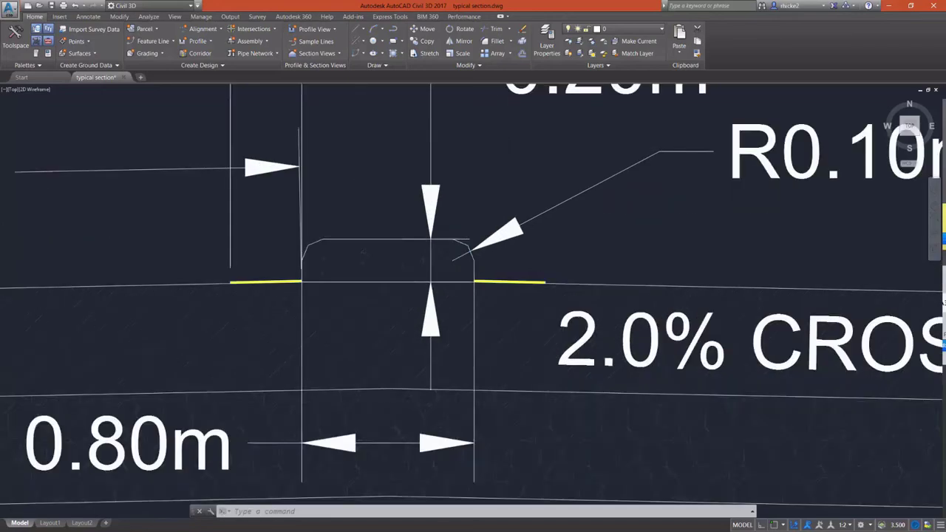
pyautogui.scroll(-2, 490, 200)
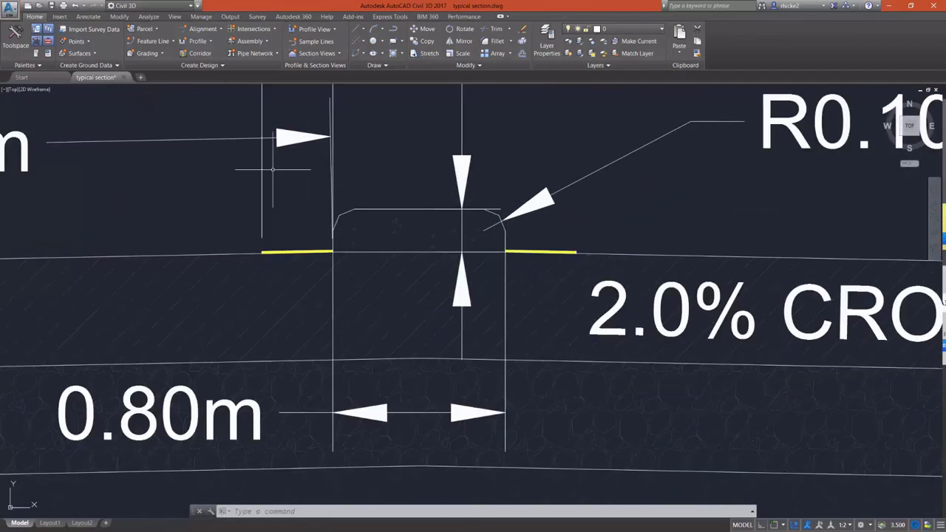